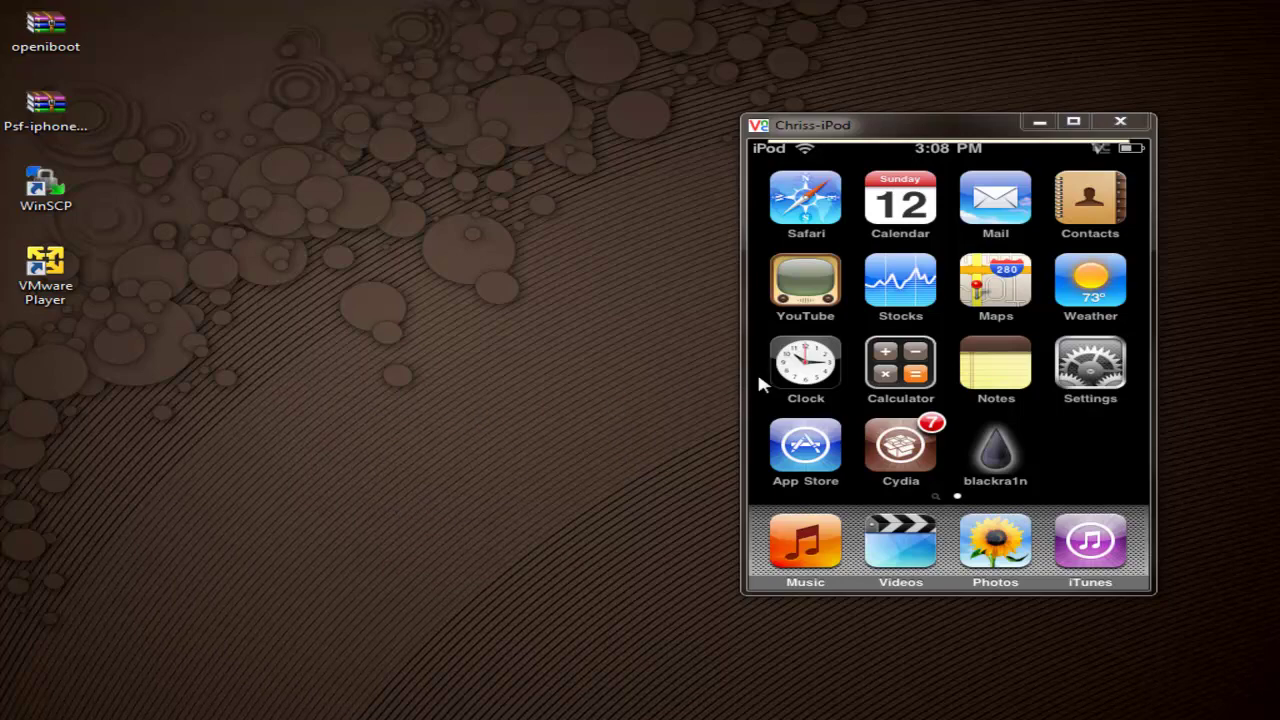
Step: Launch Cydia from the iPod home screen mirrored in VNC Viewer
{"action": "left_click_drag", "start_coordinate": [895, 132], "coordinate": [883, 126]}
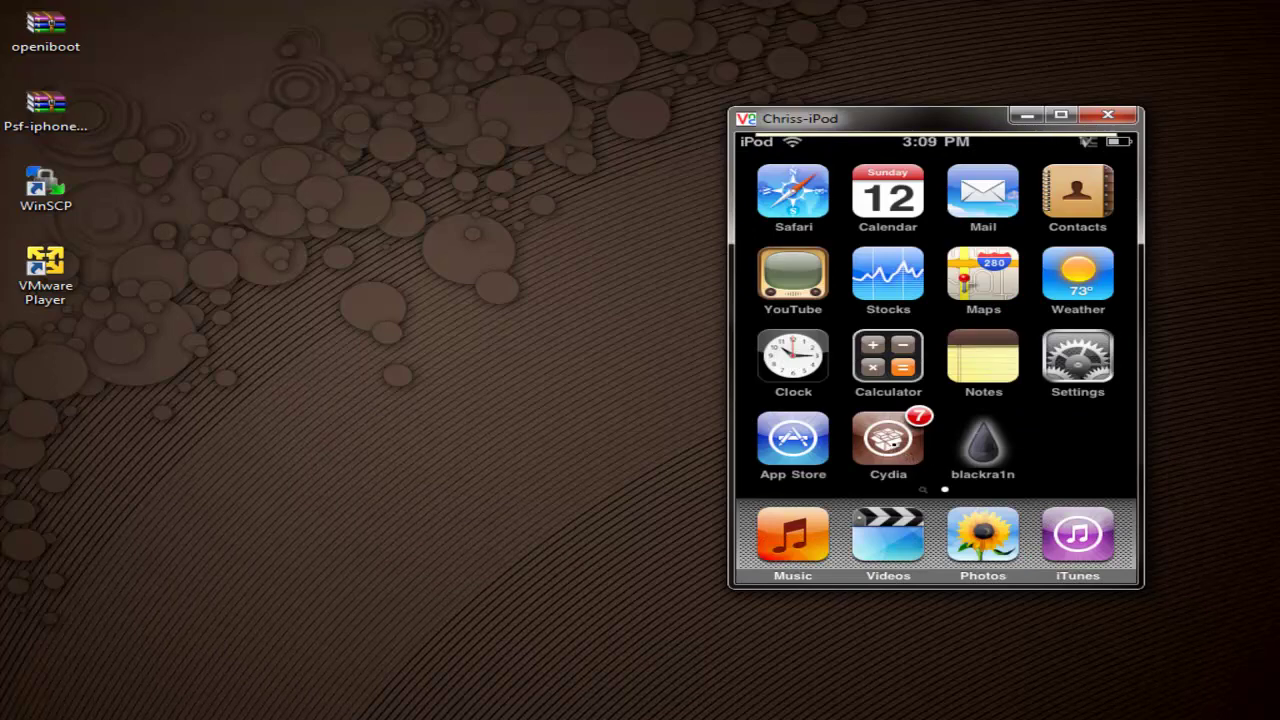
{"action": "left_click", "coordinate": [893, 443]}
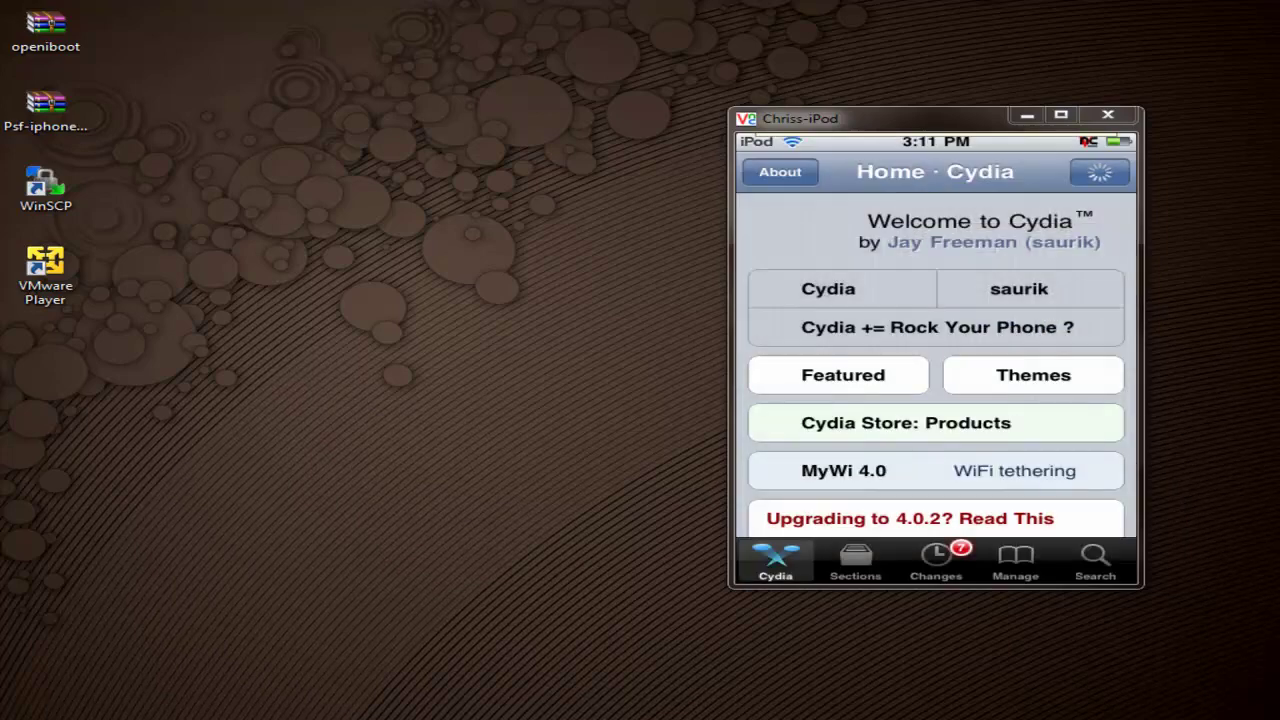
Step: Search Cydia for 'openssh' and open the OpenSSH package details
{"action": "left_click", "coordinate": [1095, 562]}
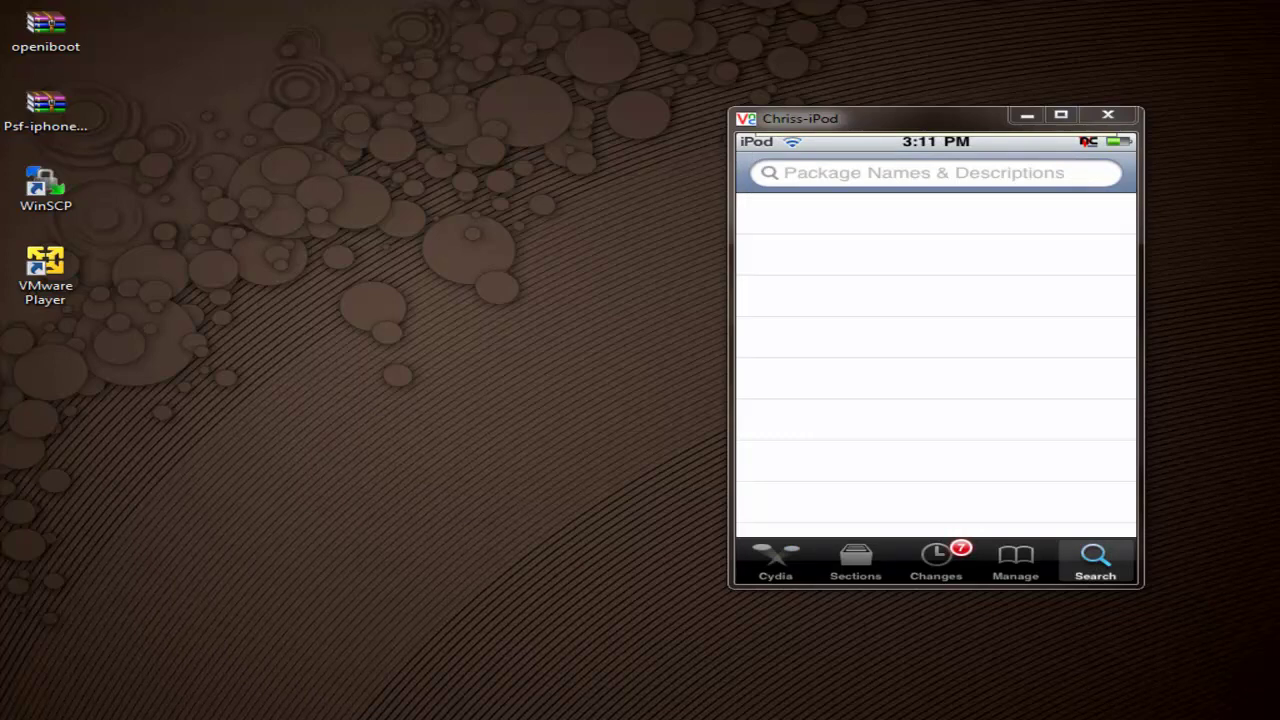
{"action": "left_click", "coordinate": [785, 172]}
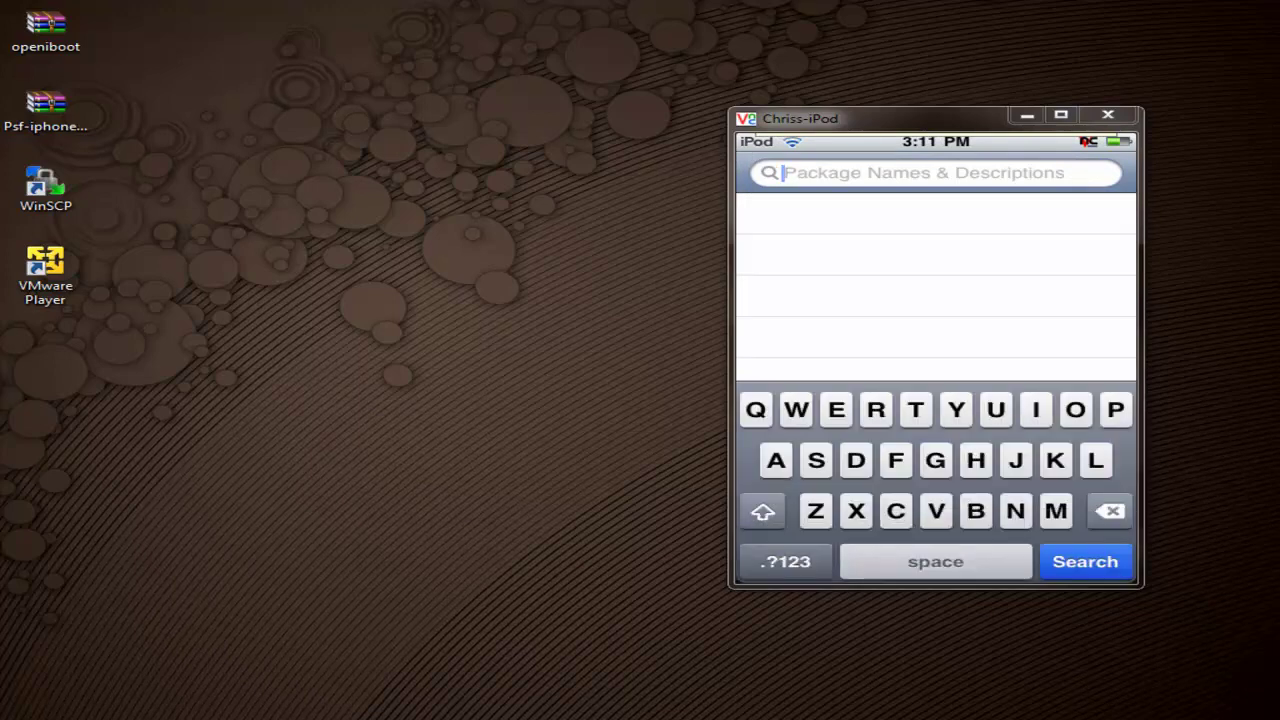
{"action": "left_click", "coordinate": [1075, 410]}
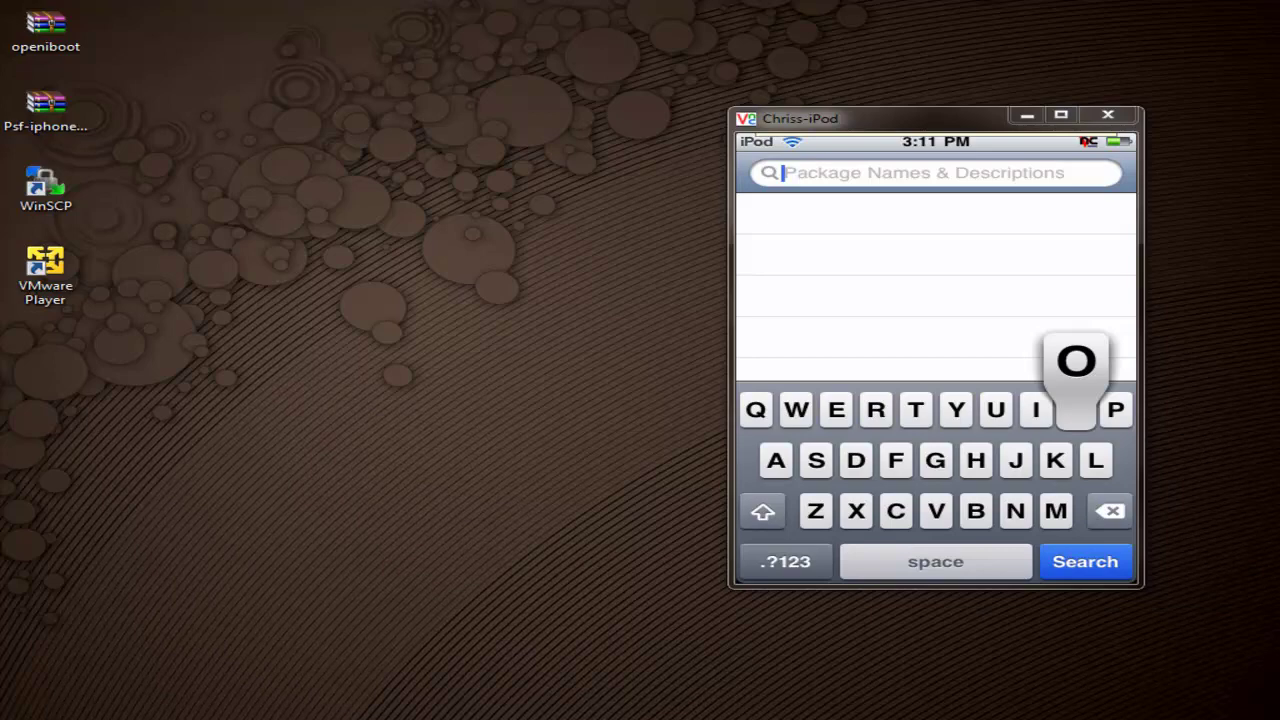
{"action": "type", "text": "openssh"}
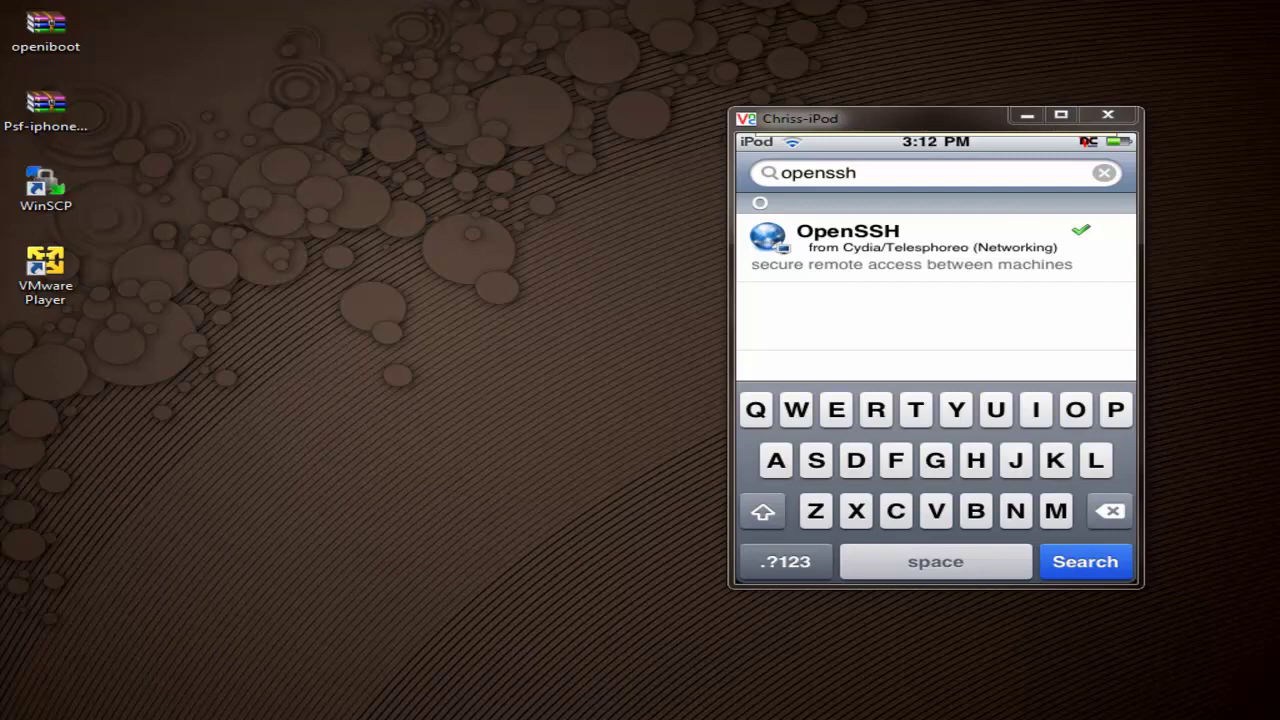
{"action": "left_click", "coordinate": [900, 245]}
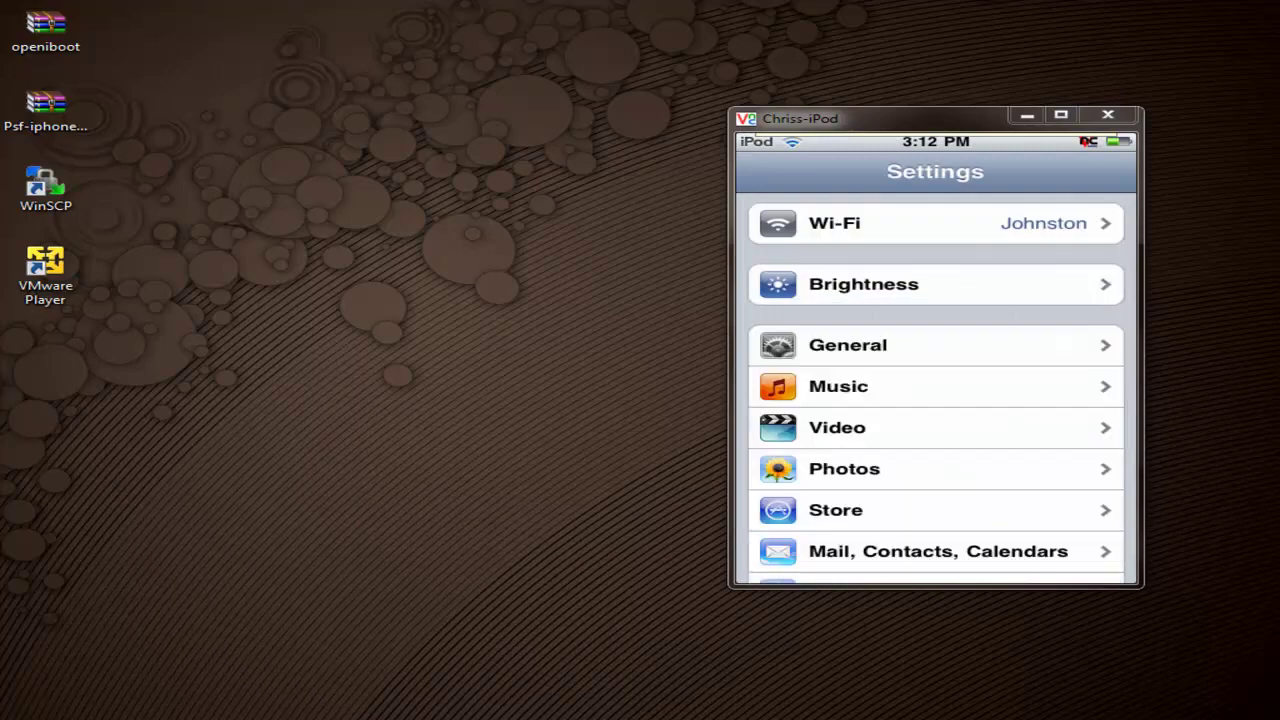
Step: View the connected Wi-Fi network's IP details, then minimize VNC Viewer and launch VMware Player
{"action": "left_click", "coordinate": [835, 223]}
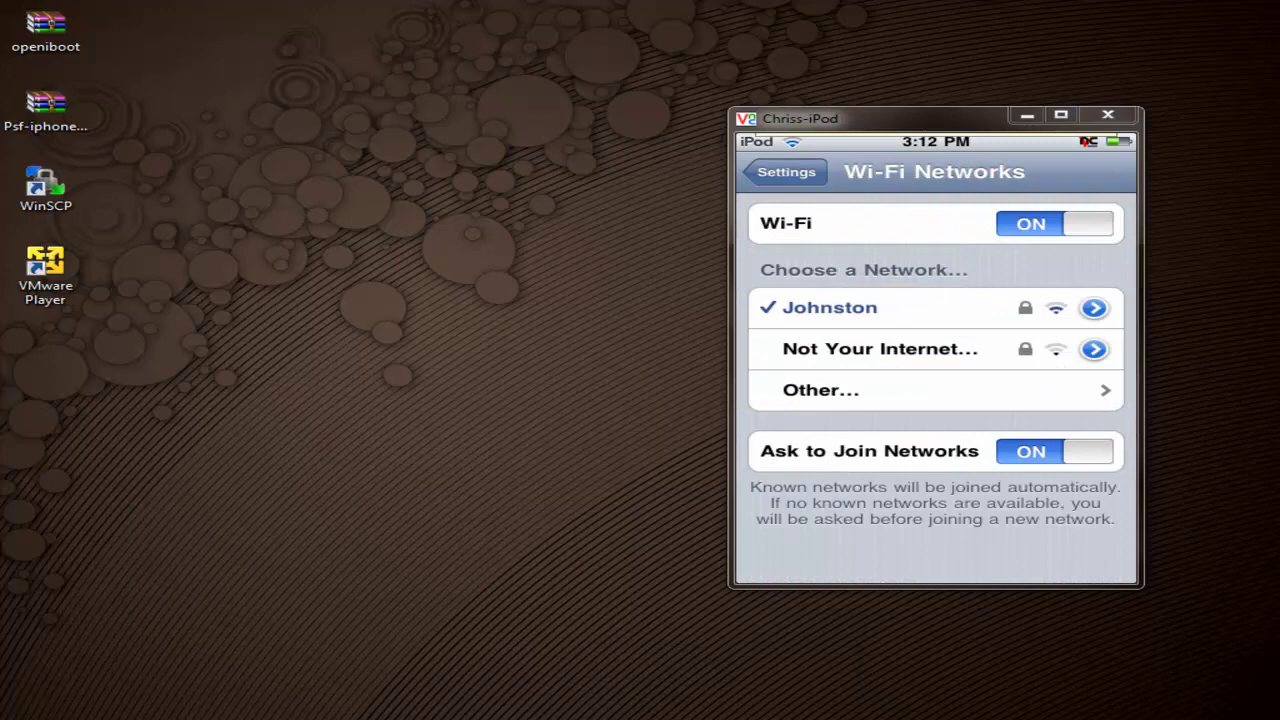
{"action": "left_click", "coordinate": [1094, 308]}
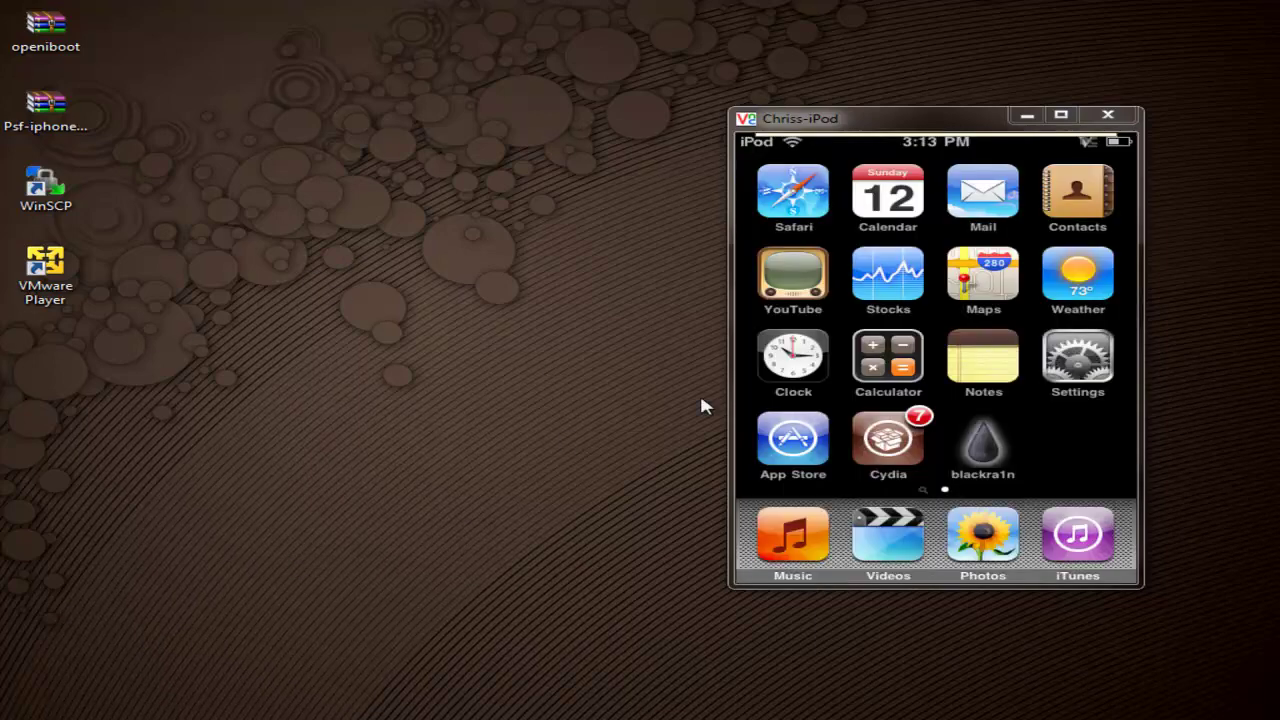
{"action": "left_click", "coordinate": [1020, 117]}
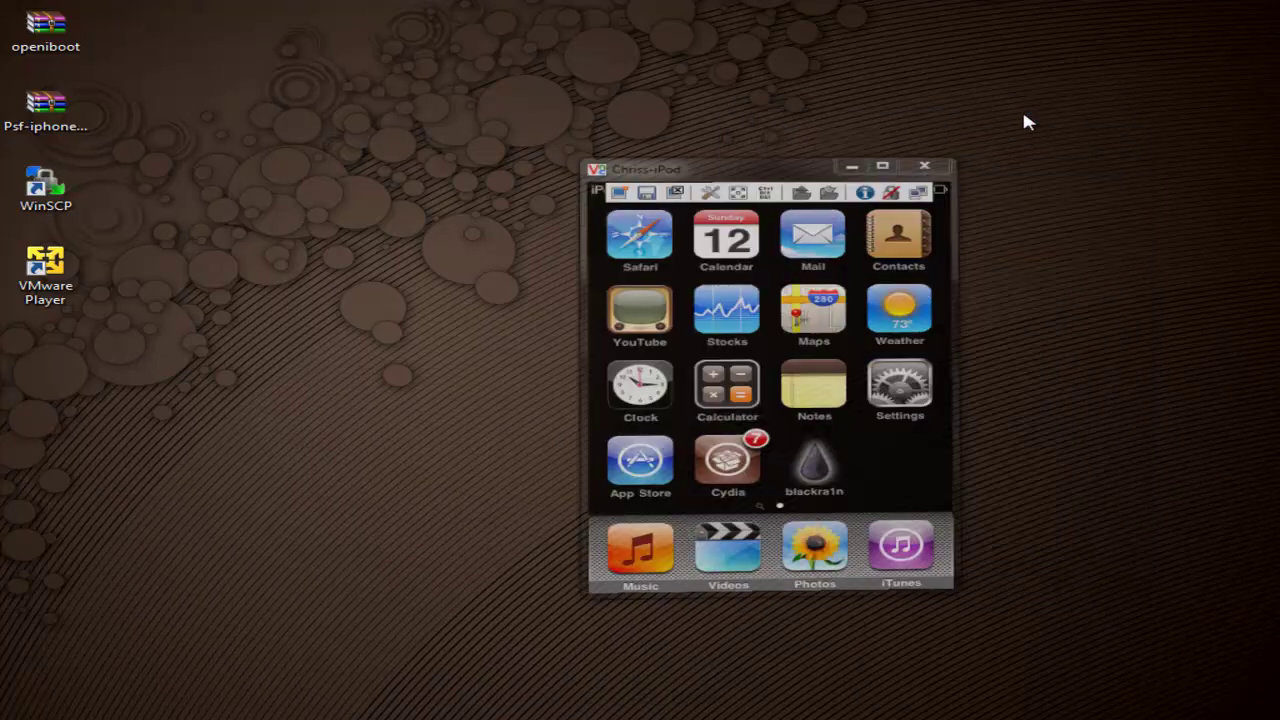
{"action": "double_click", "coordinate": [57, 262]}
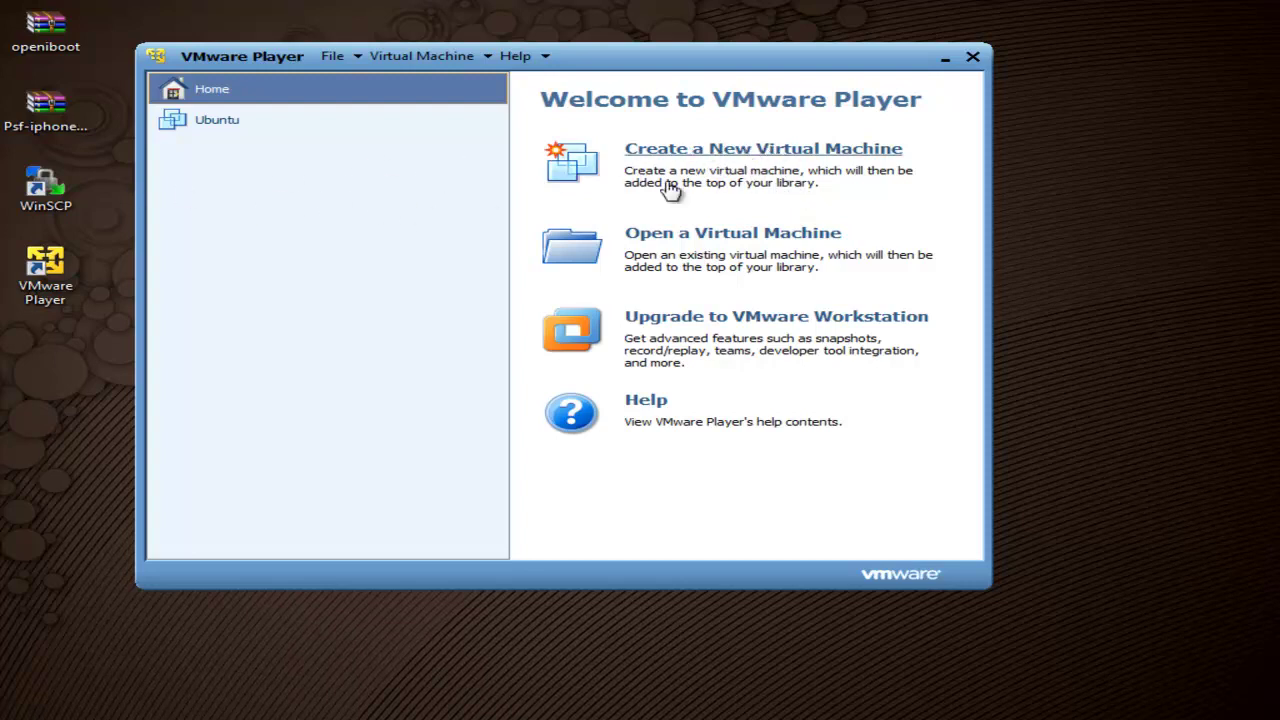
Step: Boot the Ubuntu VM, declining the floppy reconnect and leaving full screen with Ctrl+Alt+Enter
{"action": "double_click", "coordinate": [220, 124]}
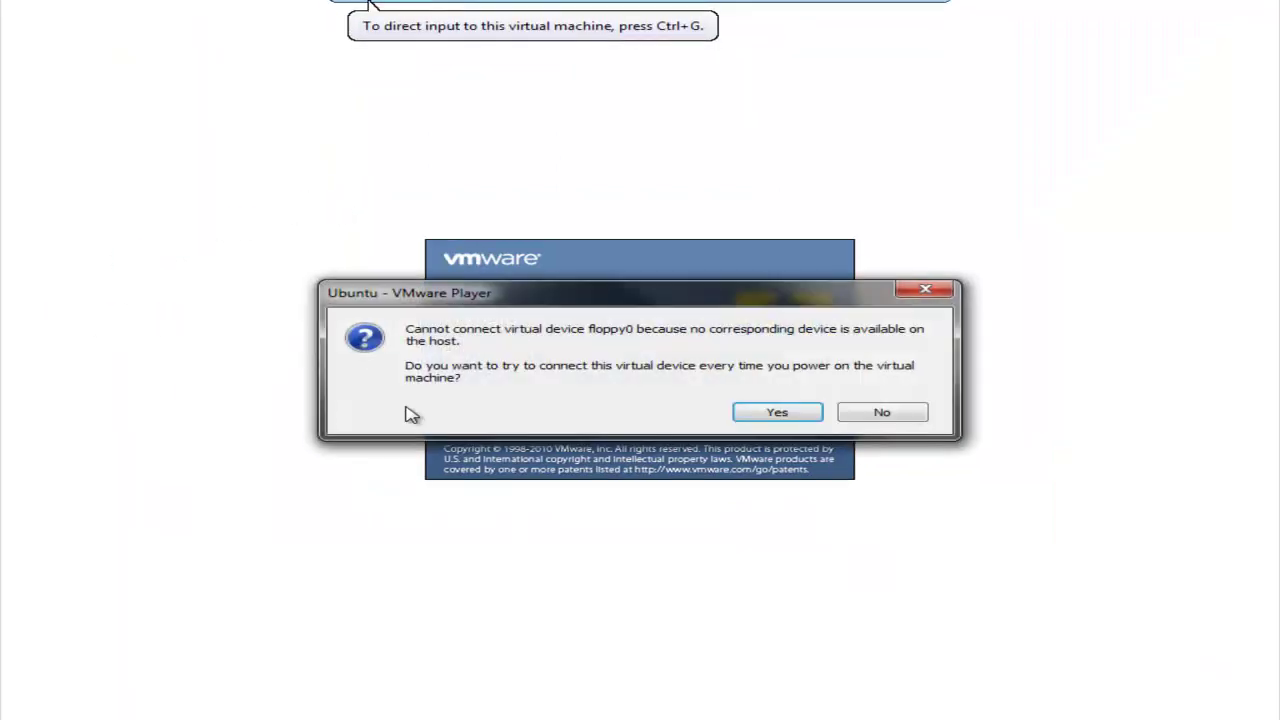
{"action": "left_click", "coordinate": [880, 415]}
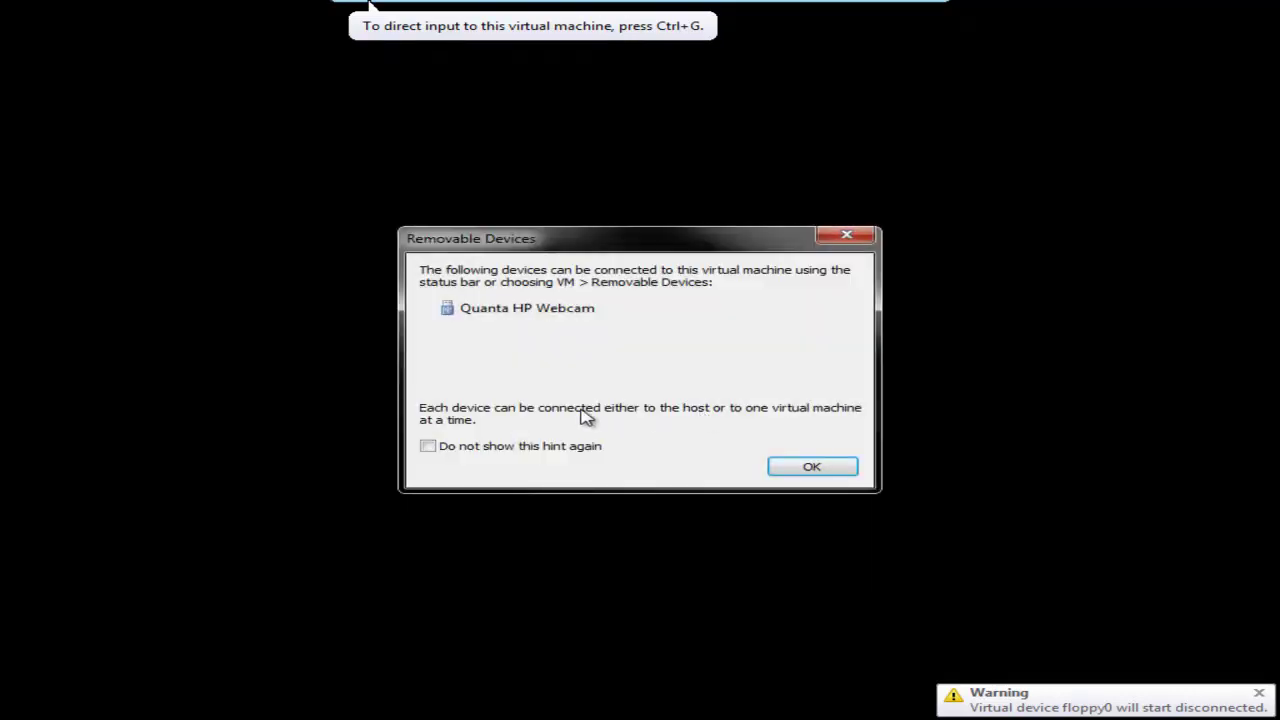
{"action": "left_click", "coordinate": [810, 466]}
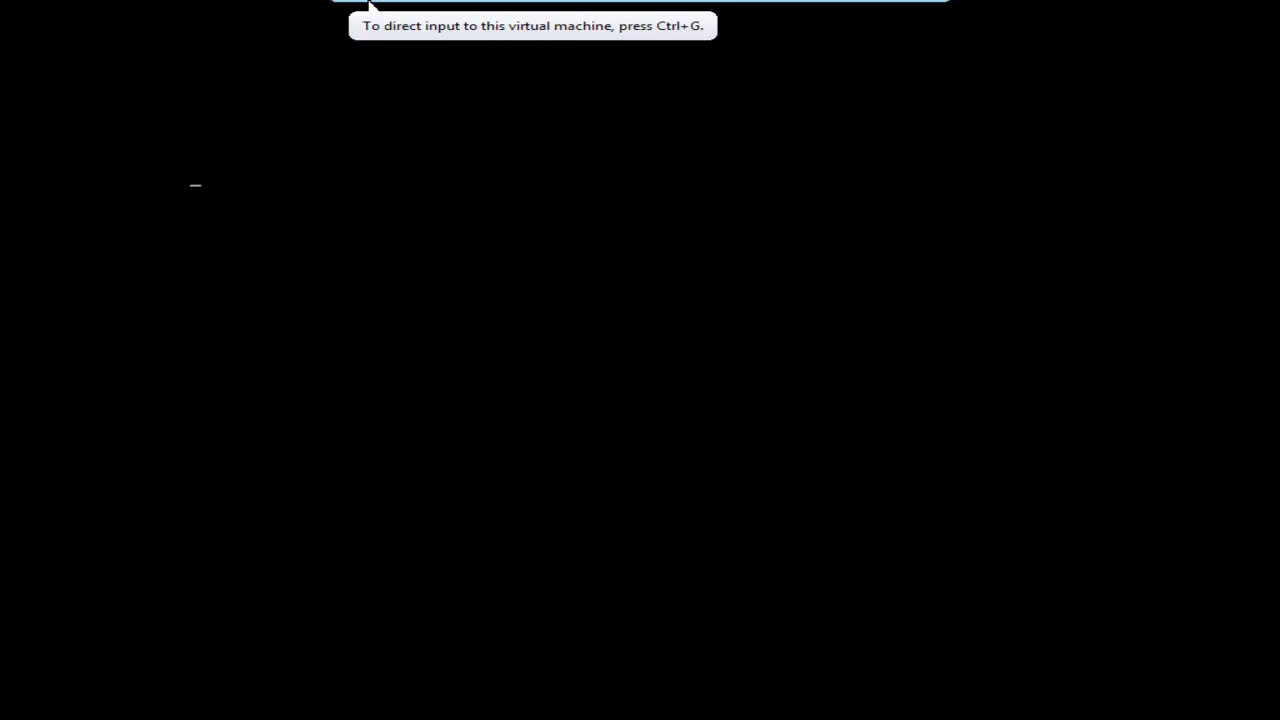
{"action": "key", "text": "ctrl+alt+Return"}
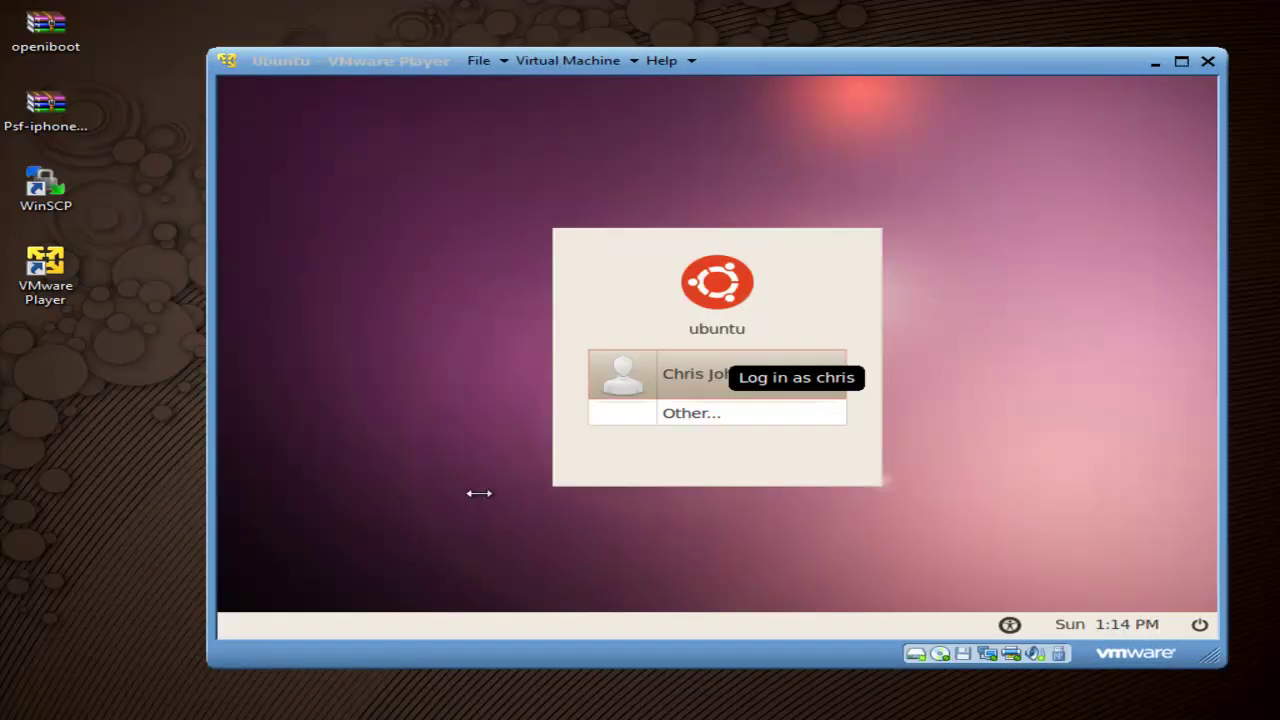
Step: Log in to the Ubuntu user account with its password, then maximize and restore the VMware window
{"action": "left_click", "coordinate": [706, 378]}
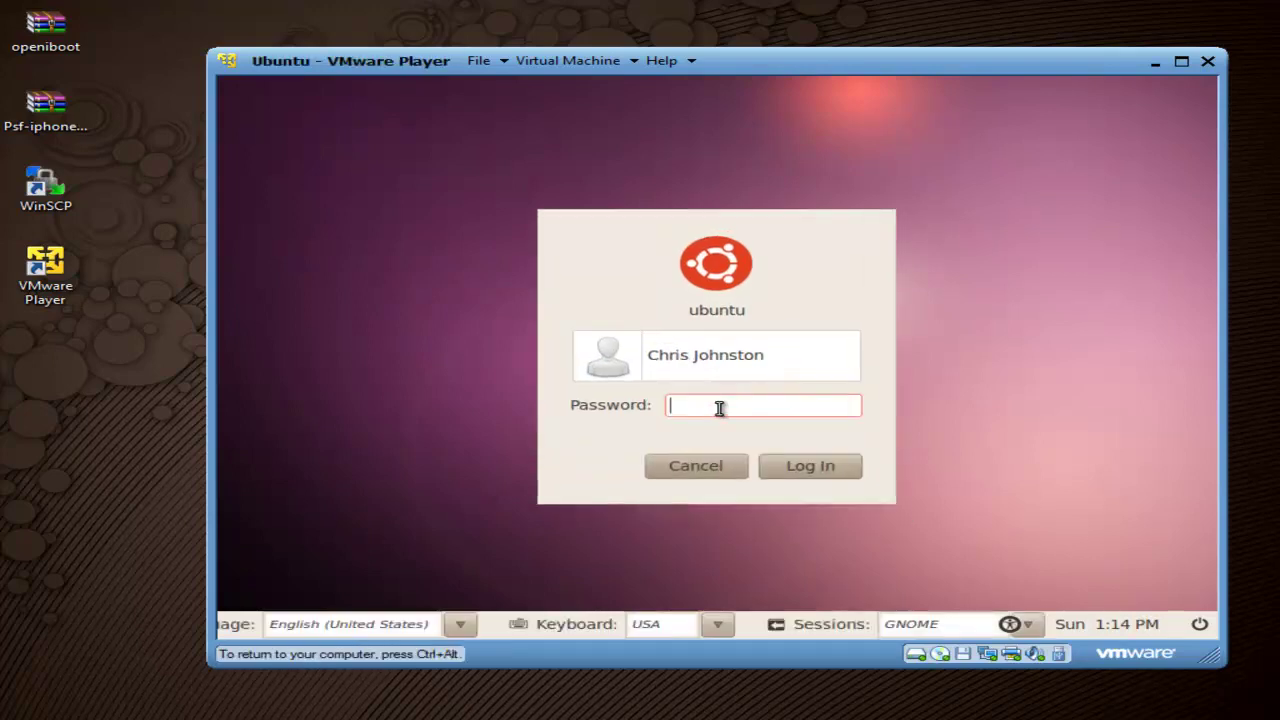
{"action": "type", "text": "**********"}
{"action": "key", "text": "Return"}
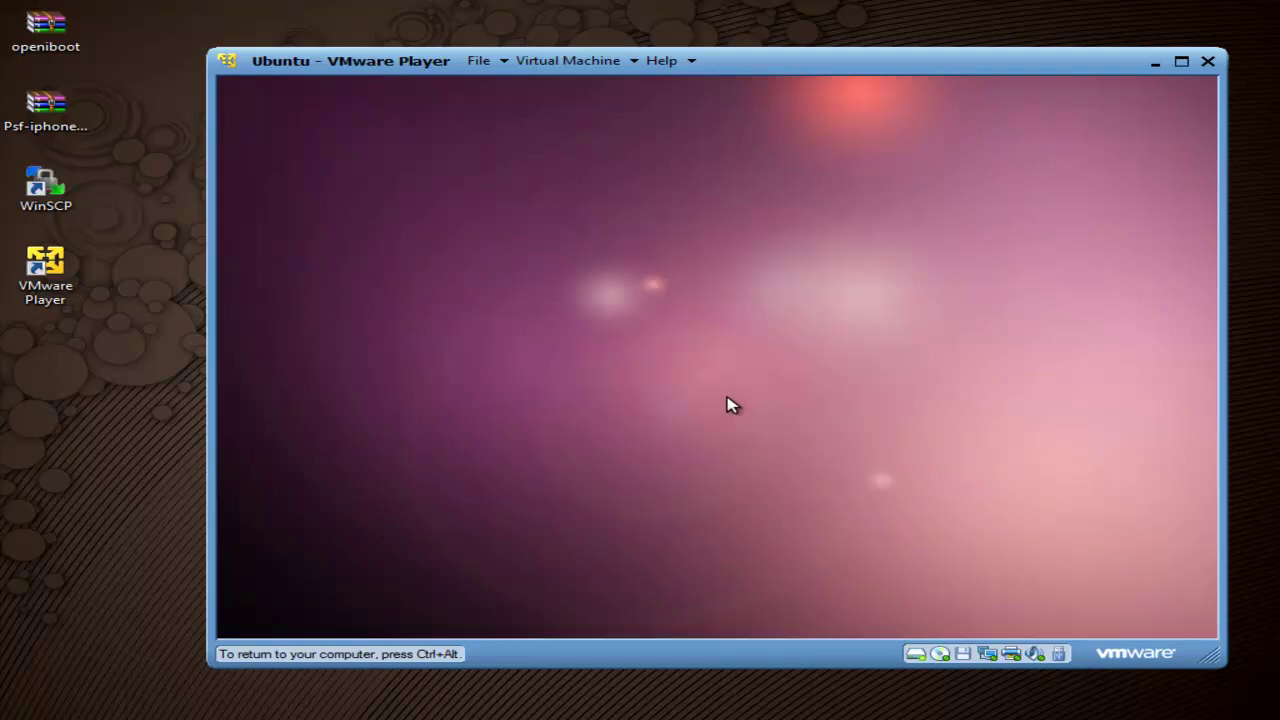
{"action": "double_click", "coordinate": [330, 60]}
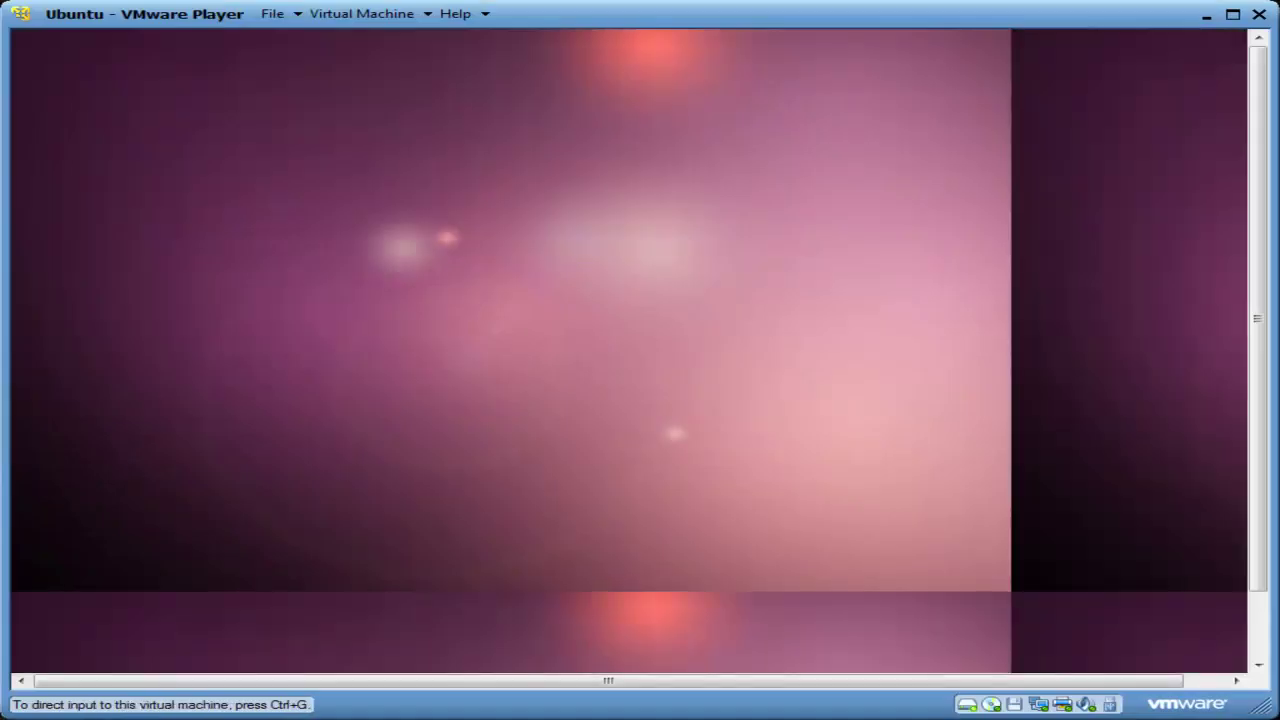
{"action": "double_click", "coordinate": [330, 14]}
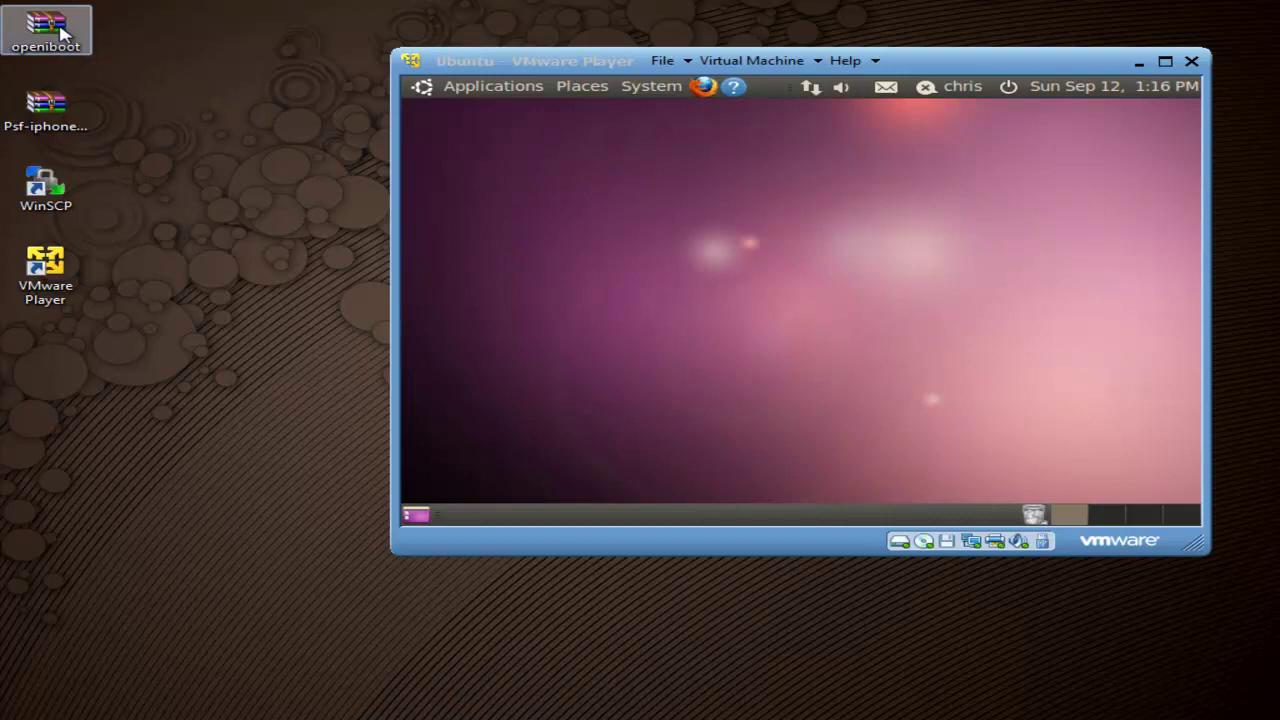
Step: Copy openiboot.zip into the guest and extract all its files to the desktop
{"action": "left_click_drag", "start_coordinate": [60, 37], "coordinate": [452, 152]}
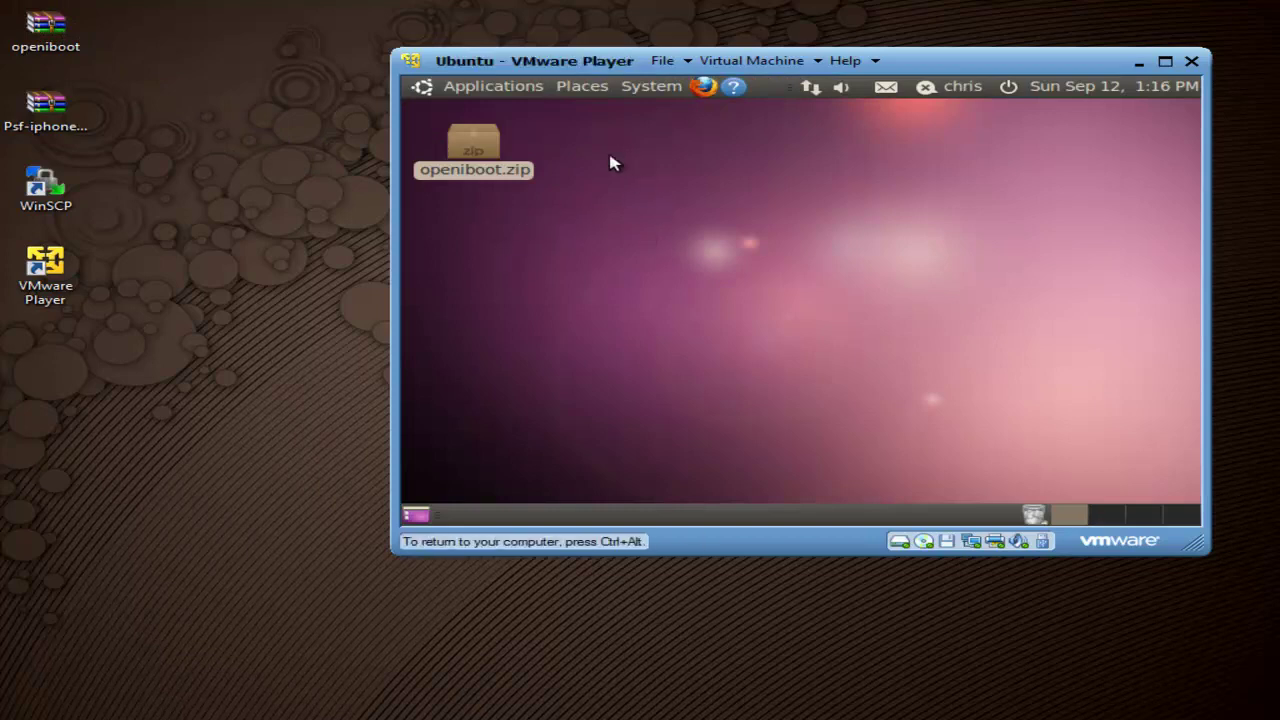
{"action": "double_click", "coordinate": [486, 155]}
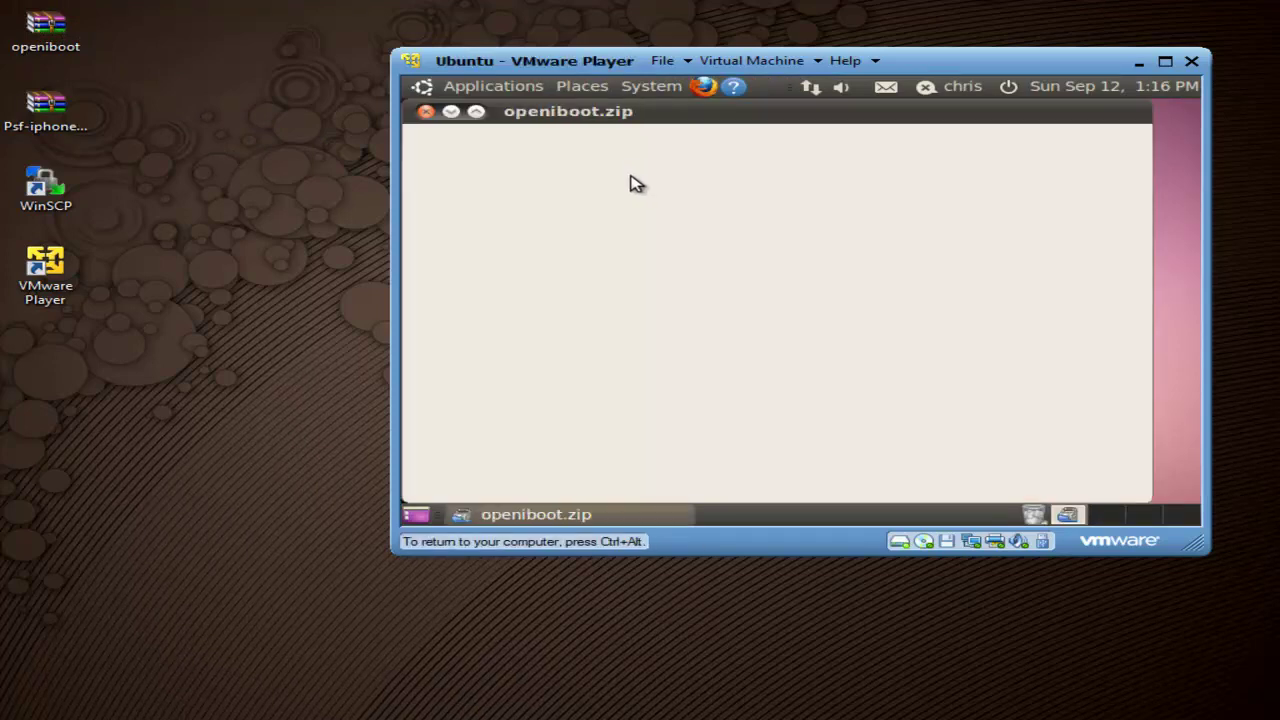
{"action": "left_click", "coordinate": [665, 172]}
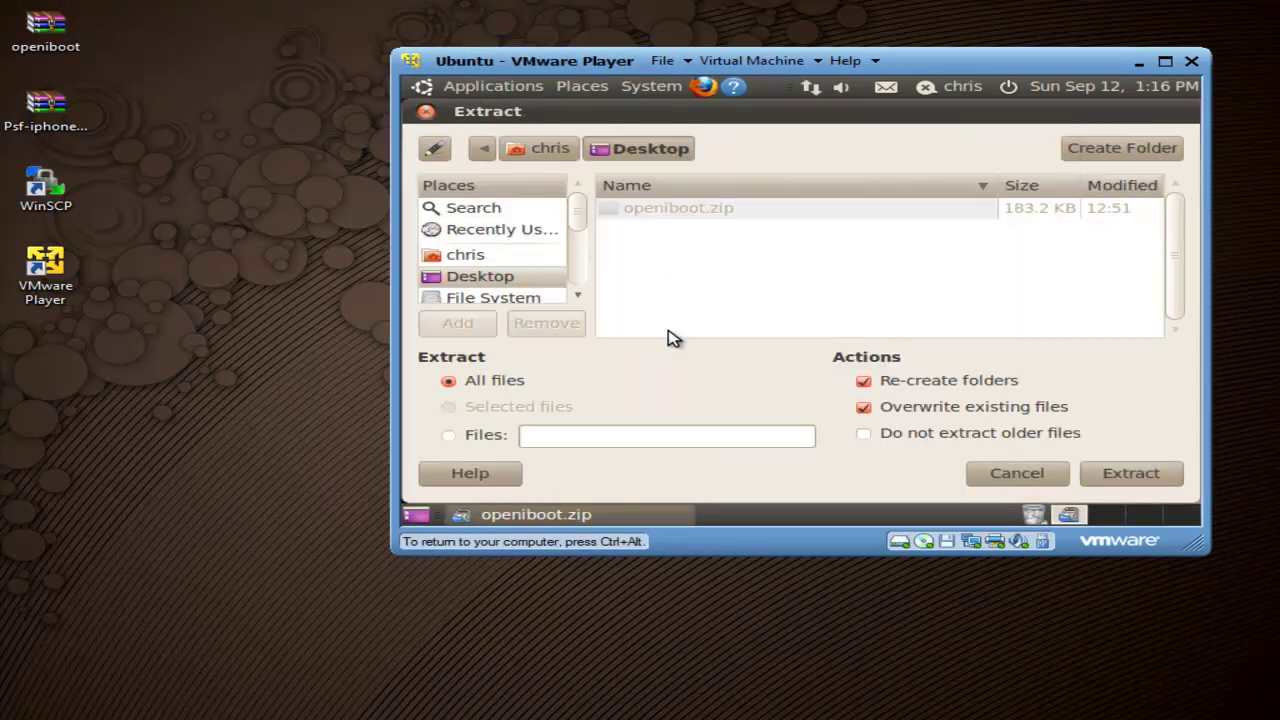
{"action": "left_click", "coordinate": [1133, 474]}
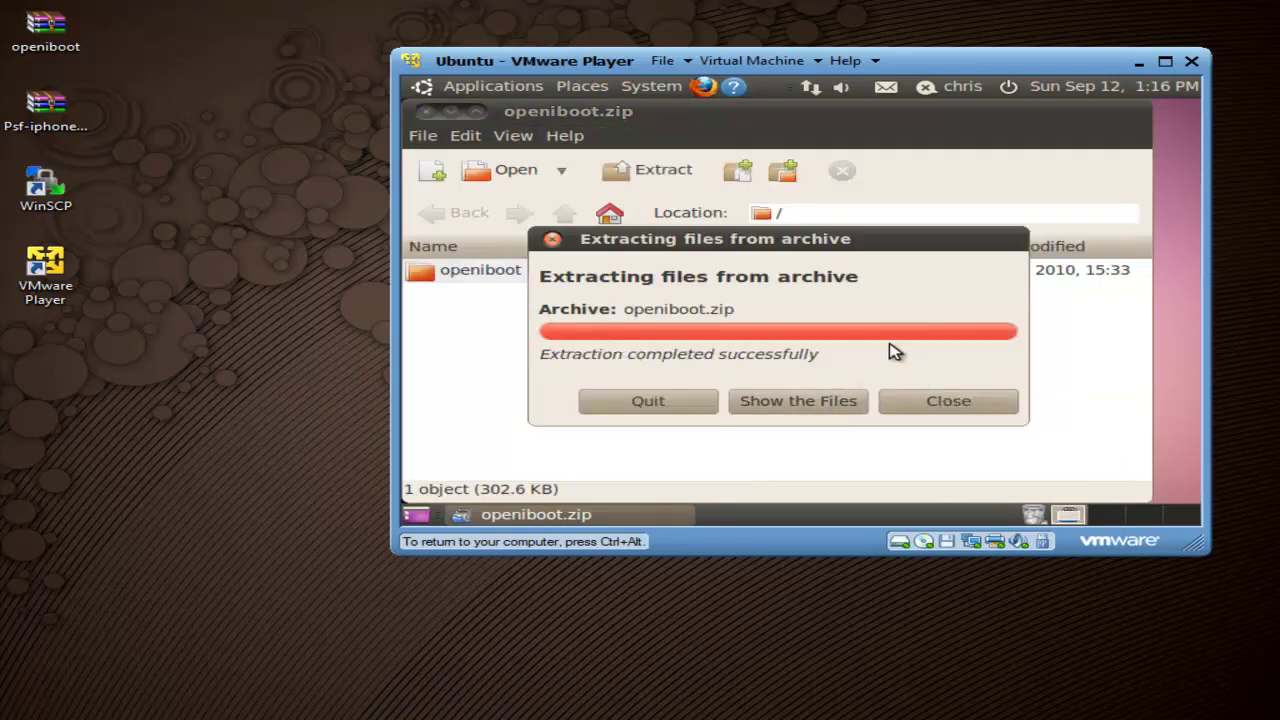
{"action": "left_click", "coordinate": [688, 406]}
Step: Select the extracted openiboot folder and open the home folder in File Browser
{"action": "left_click_drag", "start_coordinate": [543, 251], "coordinate": [475, 222]}
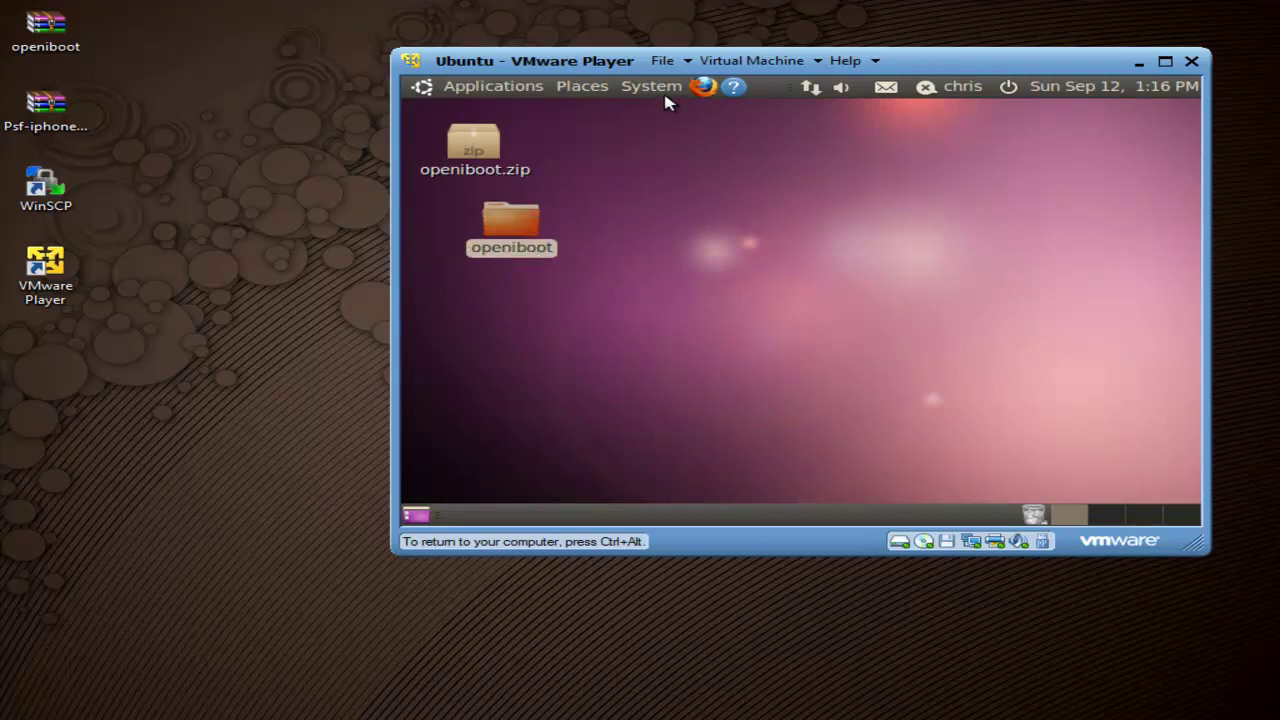
{"action": "left_click", "coordinate": [583, 88]}
{"action": "left_click", "coordinate": [618, 119]}
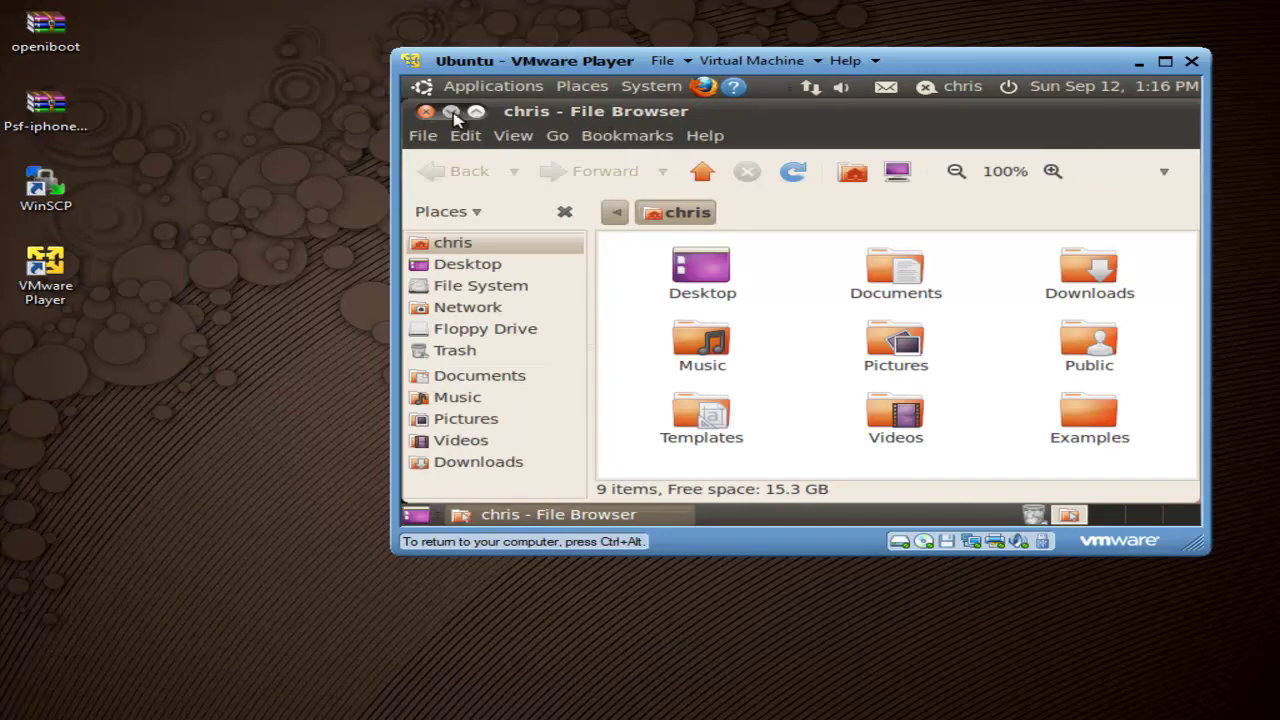
Step: Move the openiboot folder from the desktop into the home folder and open it
{"action": "left_click_drag", "start_coordinate": [664, 111], "coordinate": [881, 114]}
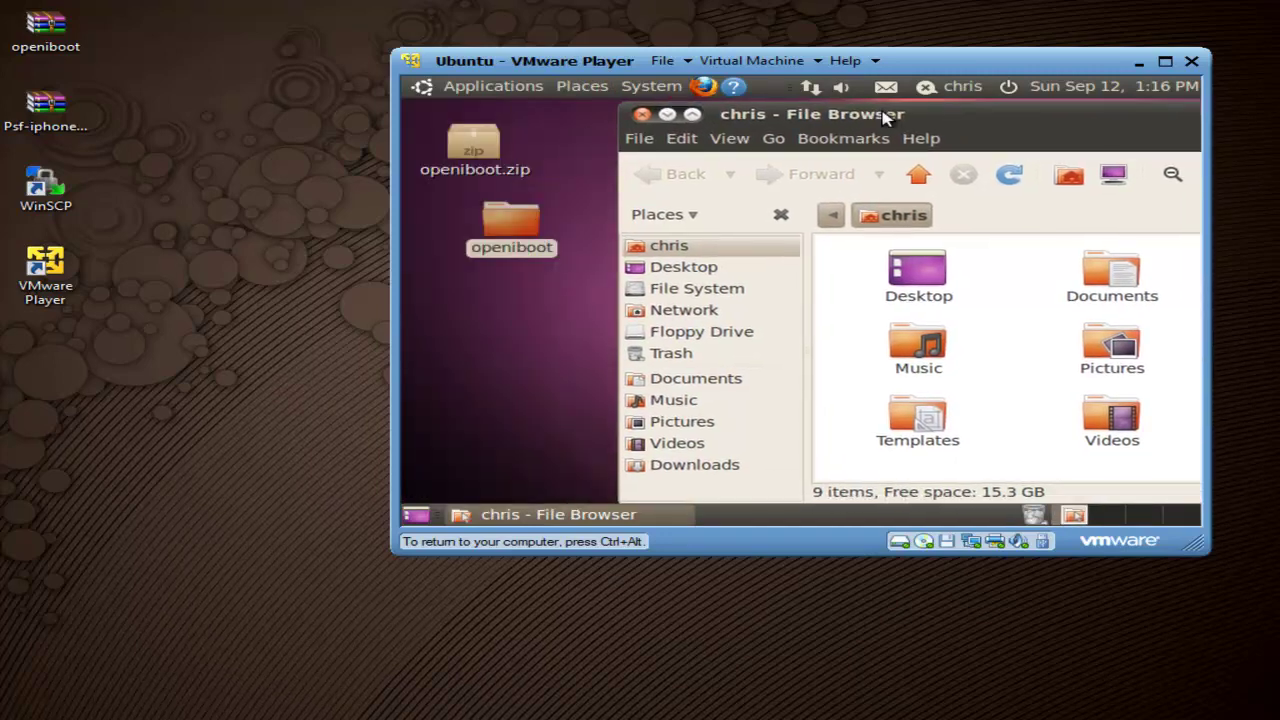
{"action": "left_click_drag", "start_coordinate": [535, 218], "coordinate": [1023, 345]}
{"action": "left_click", "coordinate": [973, 177]}
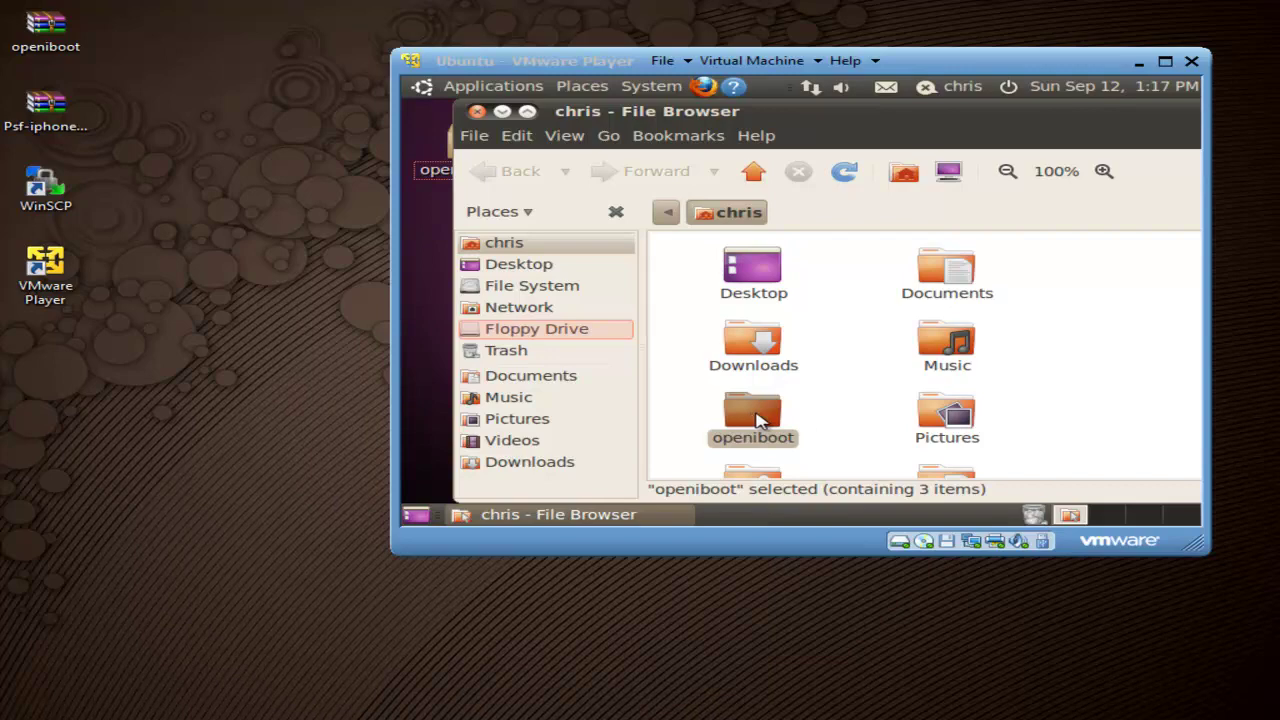
{"action": "left_click", "coordinate": [766, 424]}
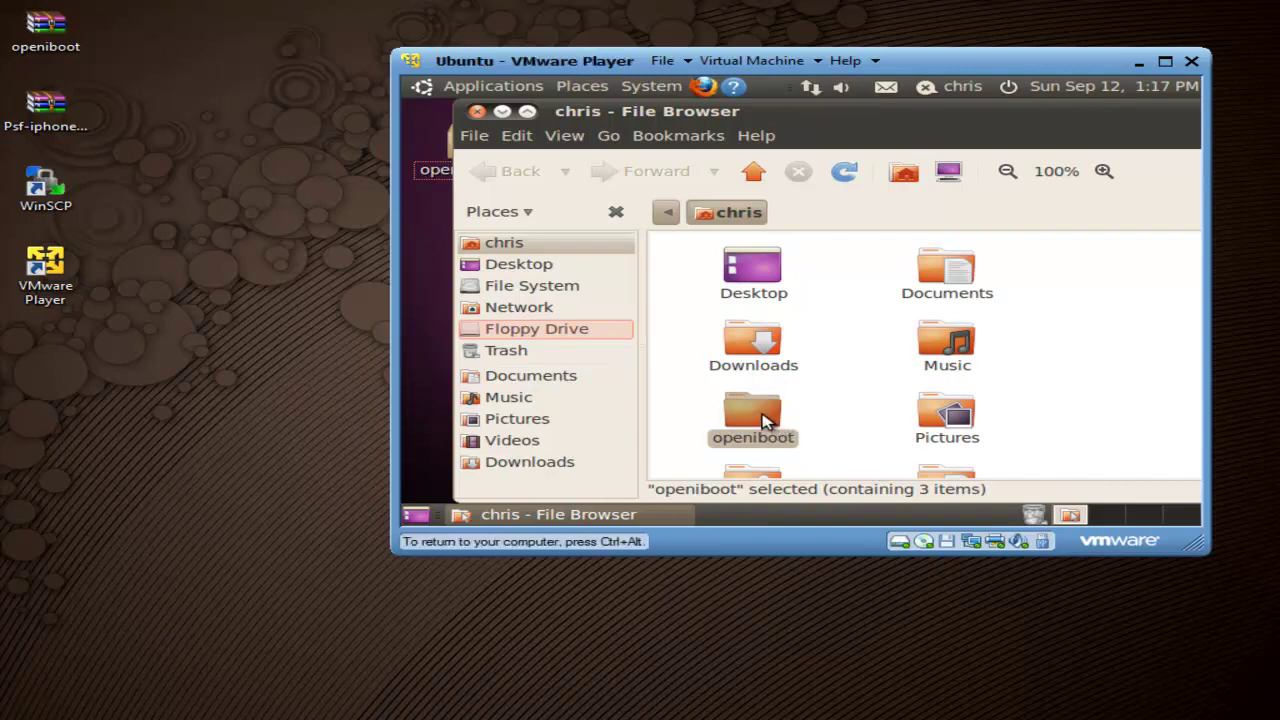
{"action": "double_click", "coordinate": [760, 418]}
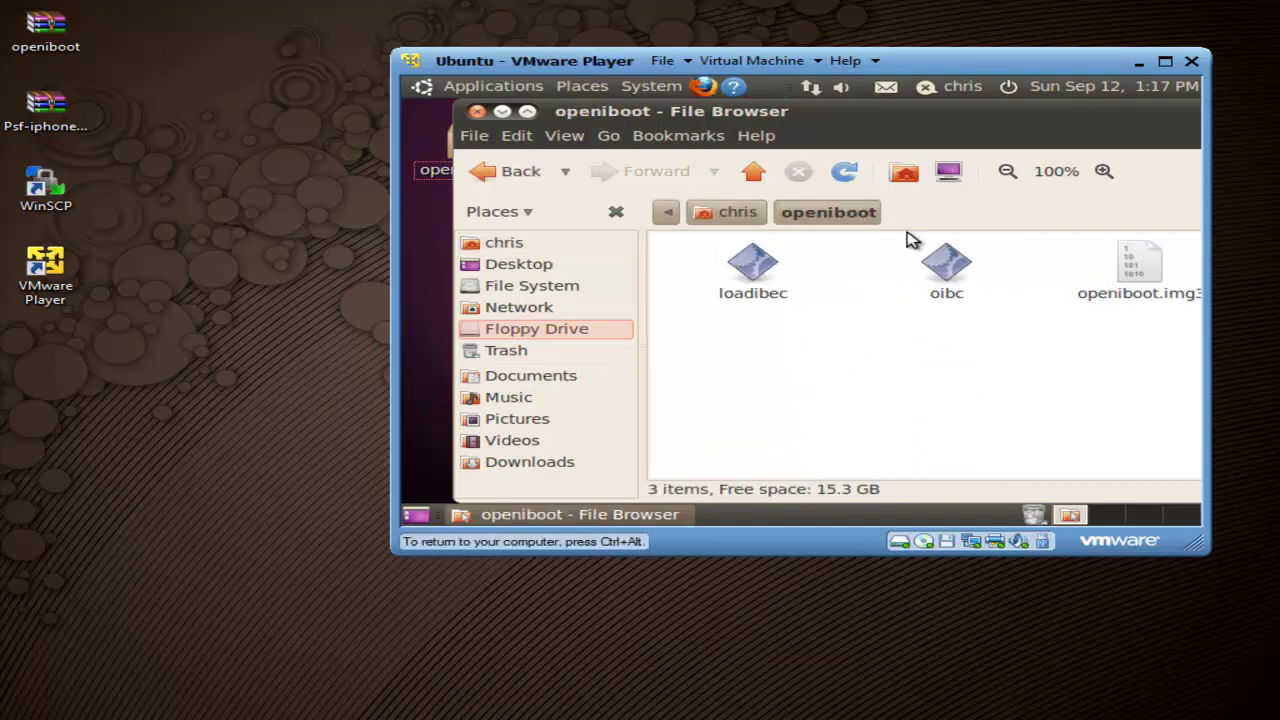
{"action": "left_click_drag", "start_coordinate": [937, 120], "coordinate": [892, 118]}
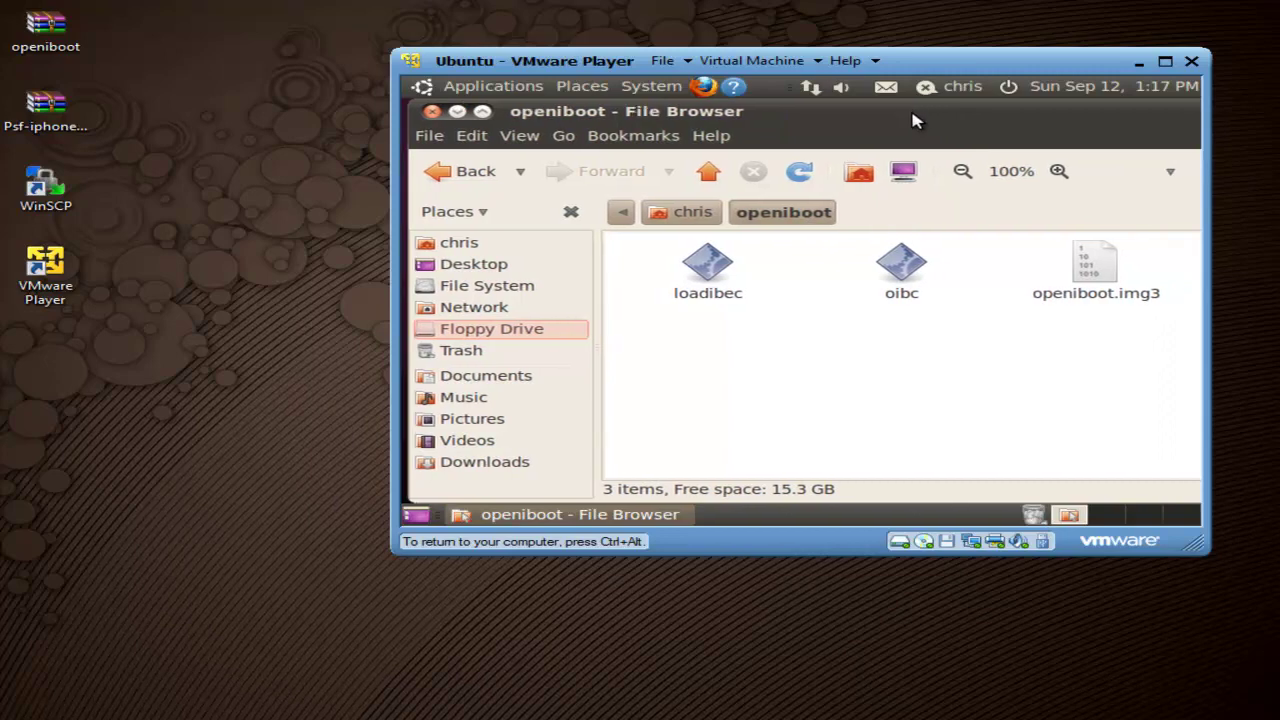
{"action": "right_click", "coordinate": [708, 272]}
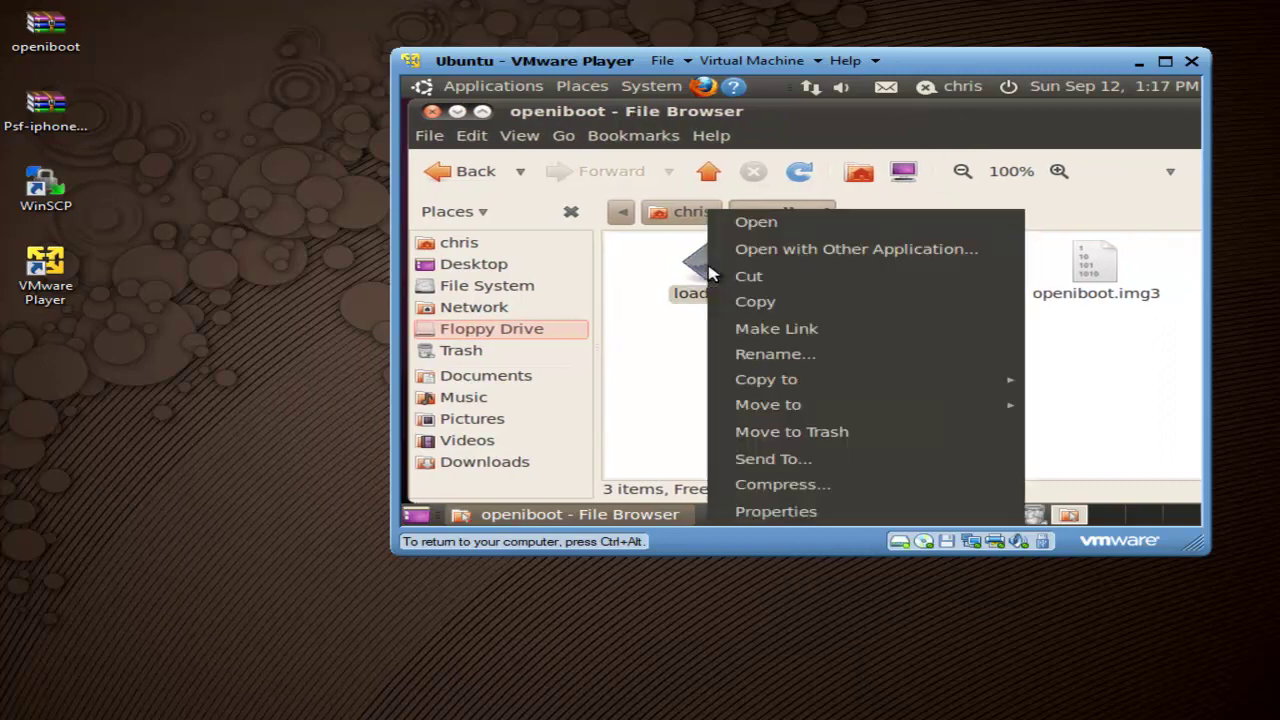
Step: Set loadibec's owner, group and others access to Read and write and allow executing it
{"action": "left_click", "coordinate": [790, 511]}
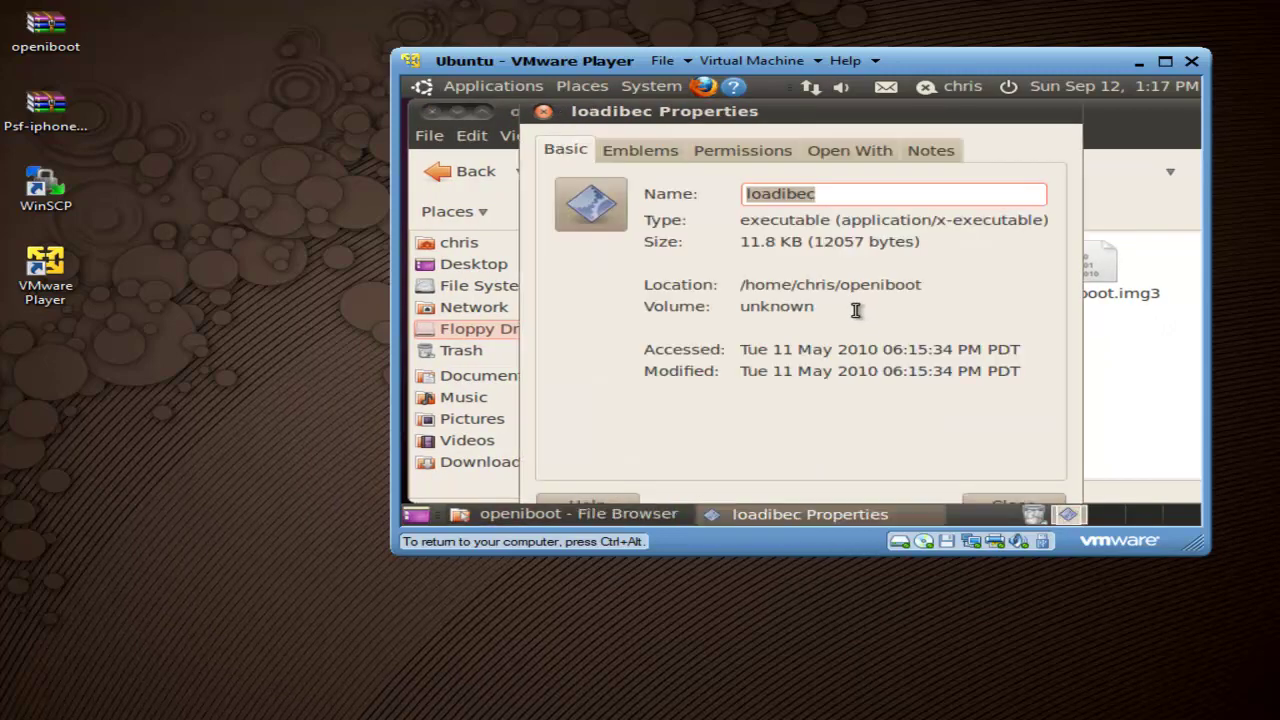
{"action": "left_click", "coordinate": [745, 153]}
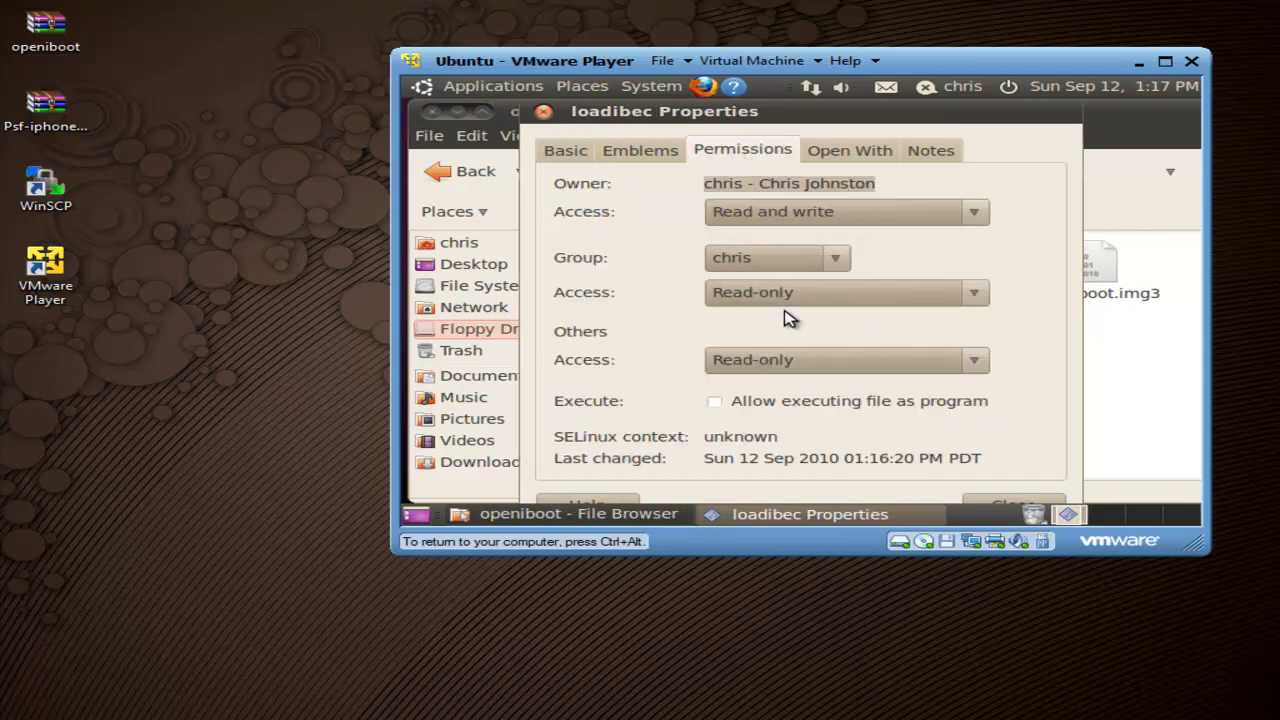
{"action": "left_click", "coordinate": [797, 221]}
{"action": "left_click", "coordinate": [797, 222]}
{"action": "left_click", "coordinate": [800, 291]}
{"action": "left_click", "coordinate": [800, 323]}
{"action": "left_click", "coordinate": [820, 366]}
{"action": "left_click", "coordinate": [820, 390]}
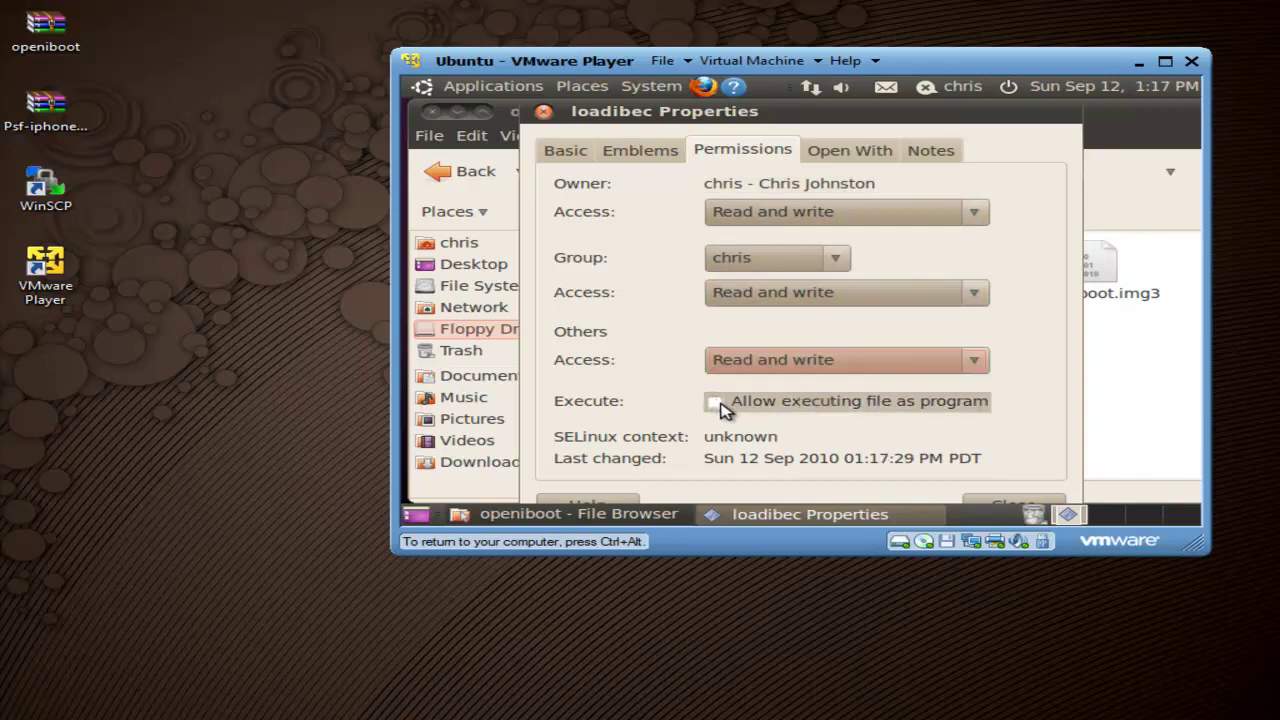
{"action": "left_click", "coordinate": [715, 401]}
{"action": "left_click_drag", "start_coordinate": [910, 112], "coordinate": [886, 112]}
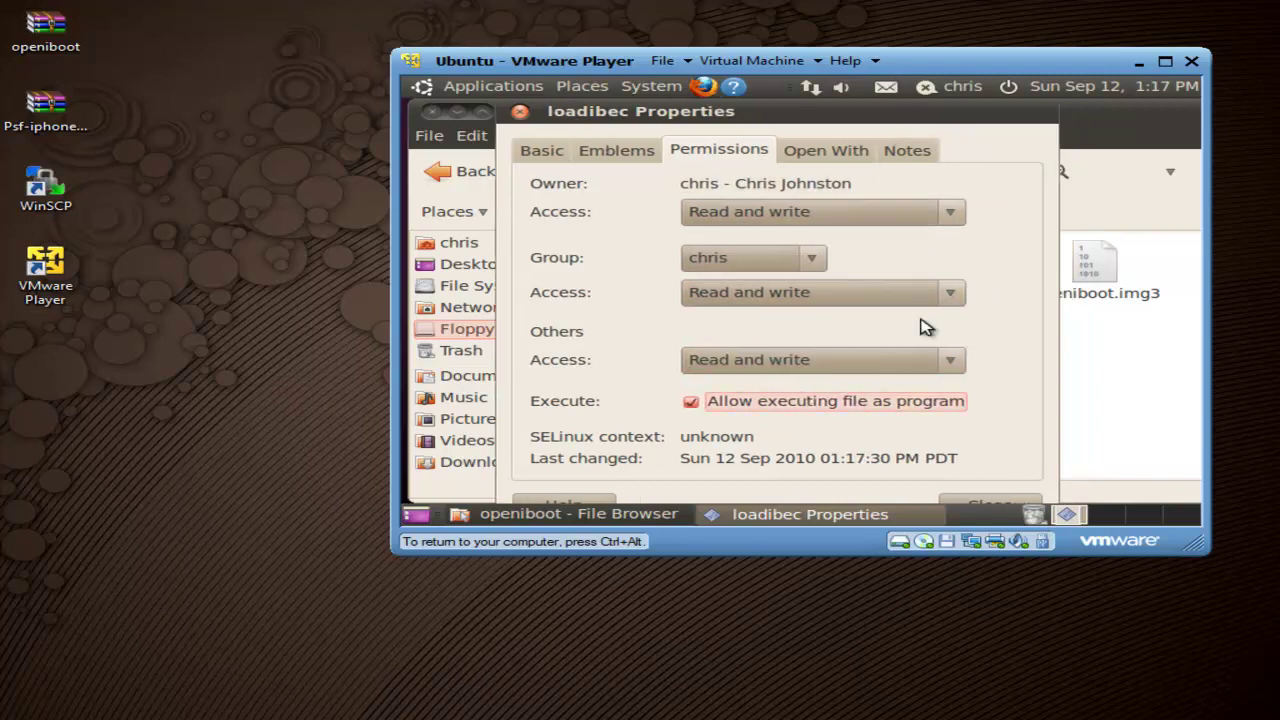
{"action": "left_click", "coordinate": [988, 503]}
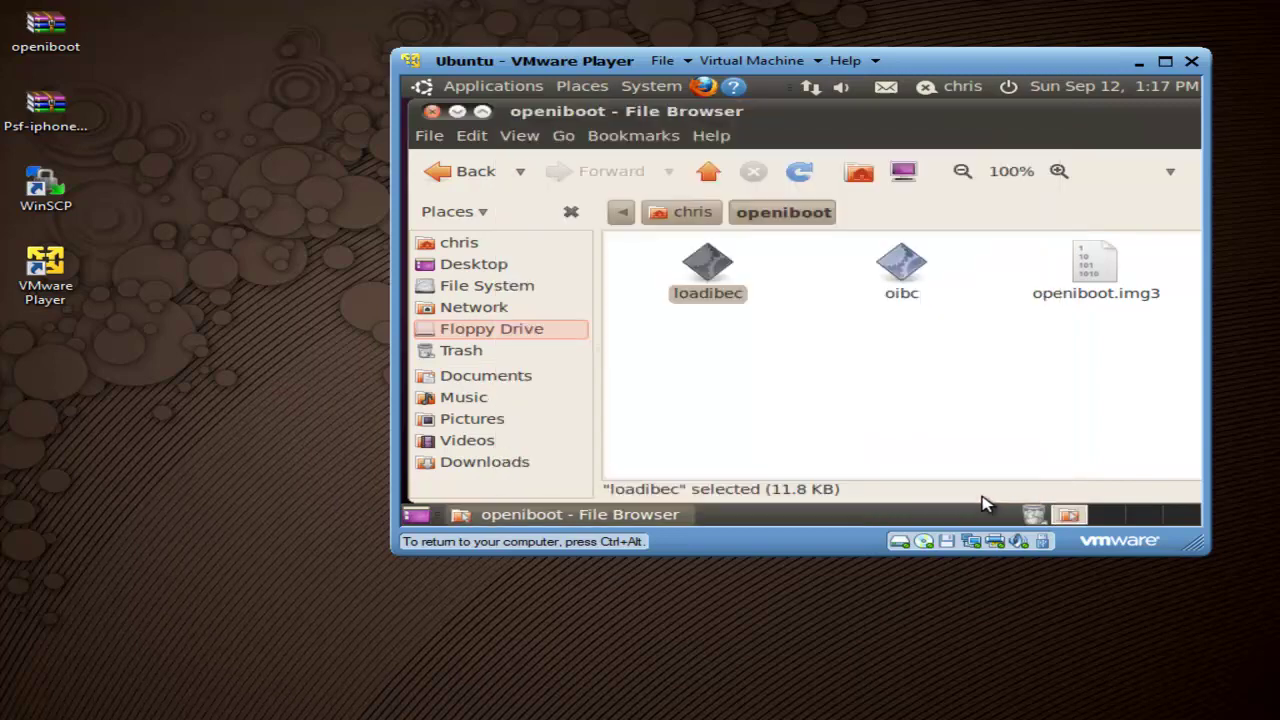
Step: Set oibc's Group and Others access to Read and write, tick execute, then widen the VM window
{"action": "right_click", "coordinate": [917, 262]}
{"action": "left_click", "coordinate": [729, 514]}
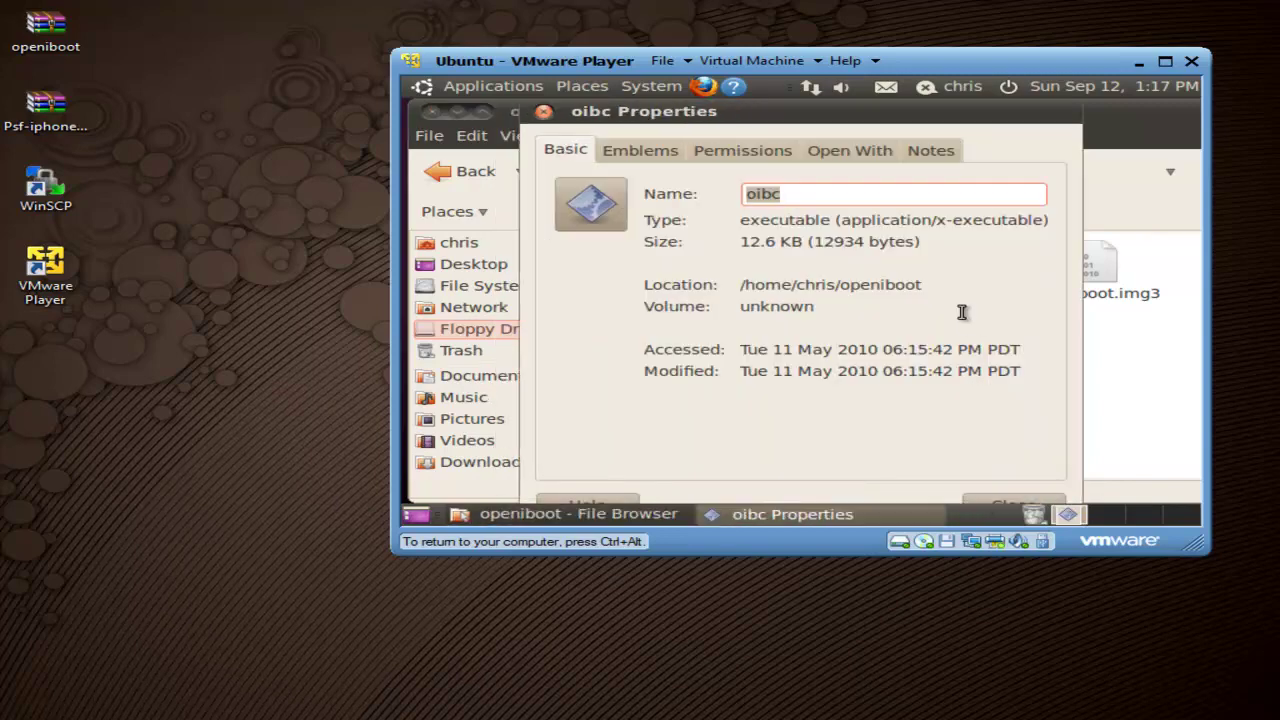
{"action": "left_click", "coordinate": [745, 150]}
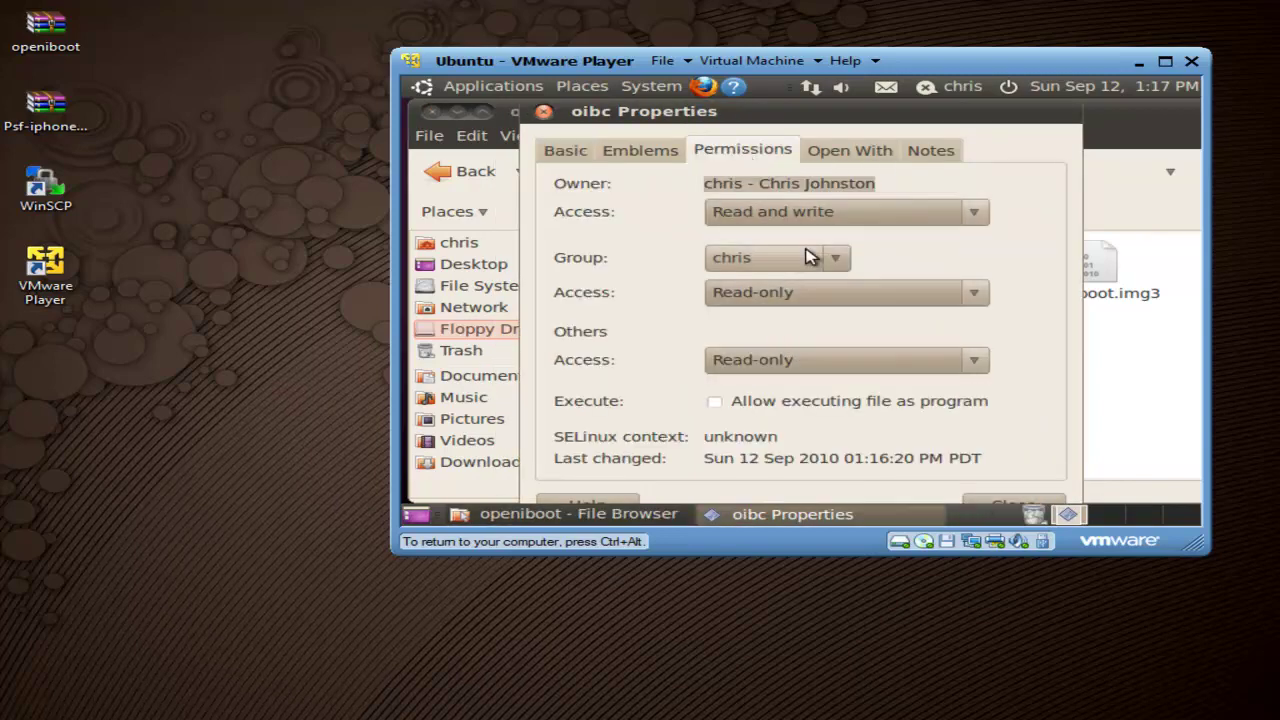
{"action": "left_click", "coordinate": [818, 292]}
{"action": "left_click", "coordinate": [820, 334]}
{"action": "left_click", "coordinate": [820, 360]}
{"action": "left_click", "coordinate": [825, 390]}
{"action": "left_click", "coordinate": [727, 403]}
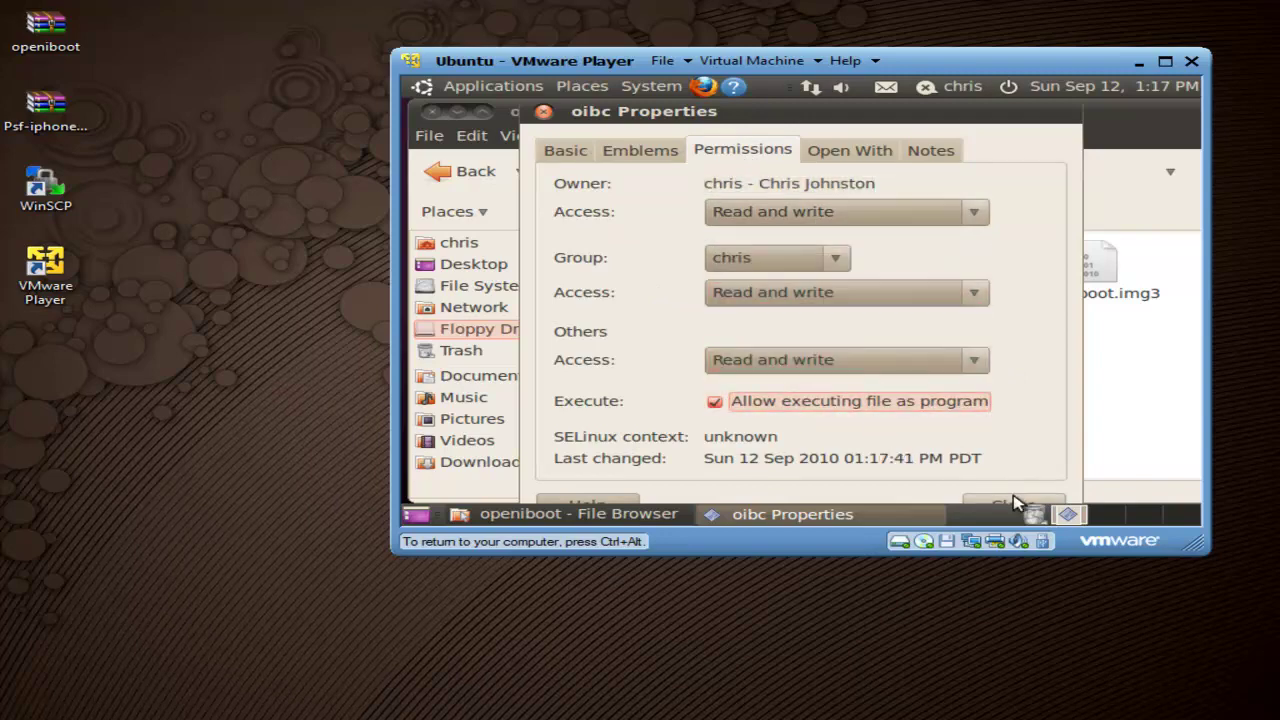
{"action": "left_click", "coordinate": [985, 505]}
{"action": "left_click_drag", "start_coordinate": [1194, 541], "coordinate": [1246, 598]}
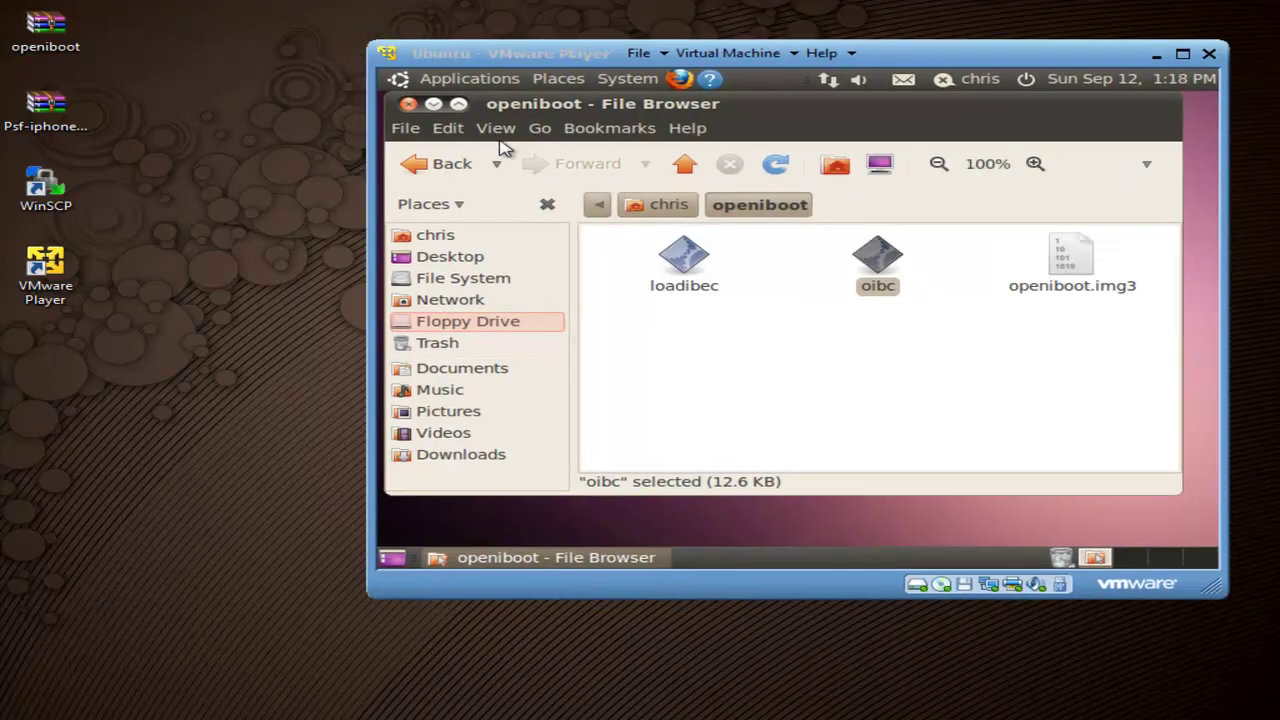
Step: Close File Browser and launch Terminal from Applications > Accessories in the Ubuntu guest
{"action": "left_click", "coordinate": [408, 105]}
{"action": "left_click", "coordinate": [466, 84]}
{"action": "mouse_move", "coordinate": [455, 110]}
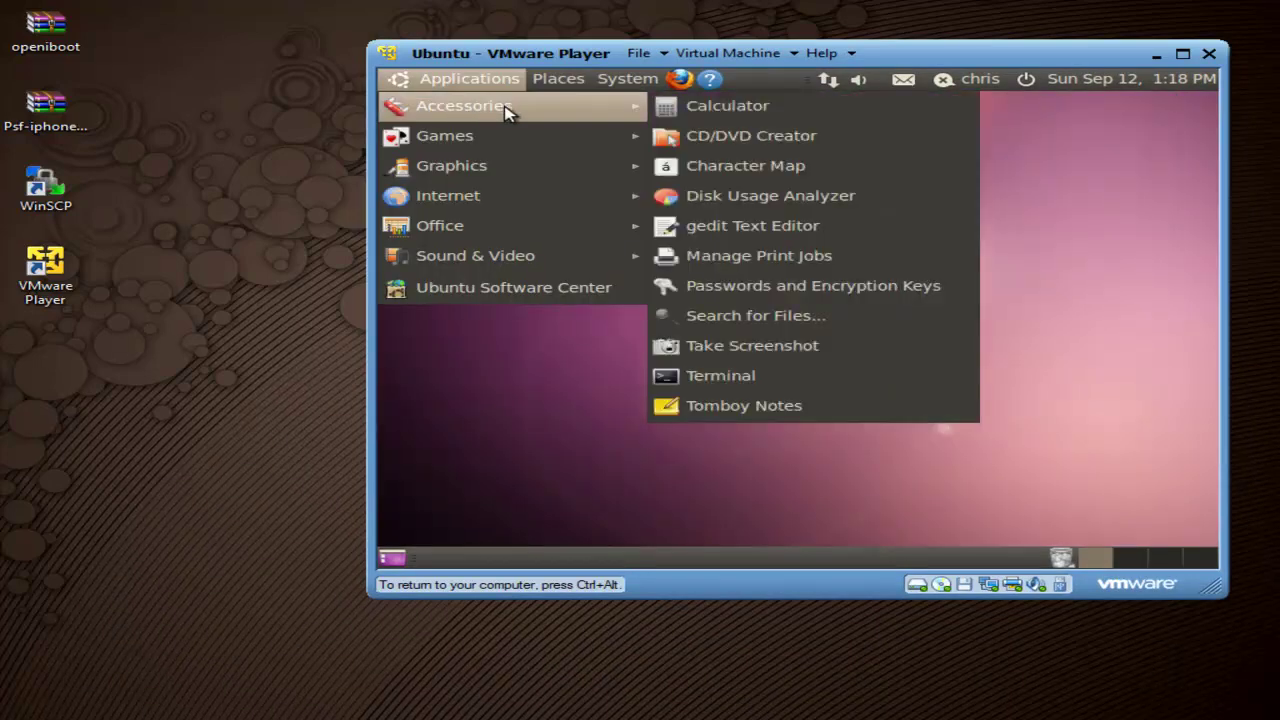
{"action": "left_click", "coordinate": [724, 378]}
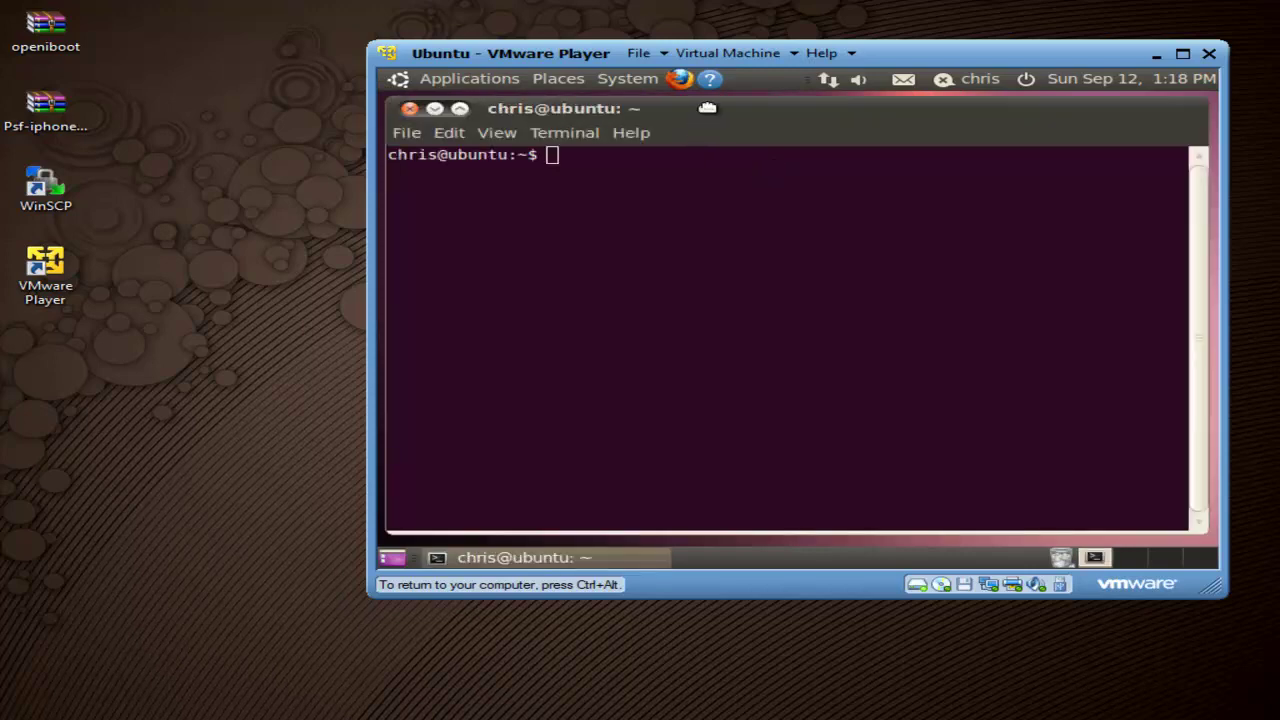
{"action": "left_click_drag", "start_coordinate": [703, 107], "coordinate": [714, 111]}
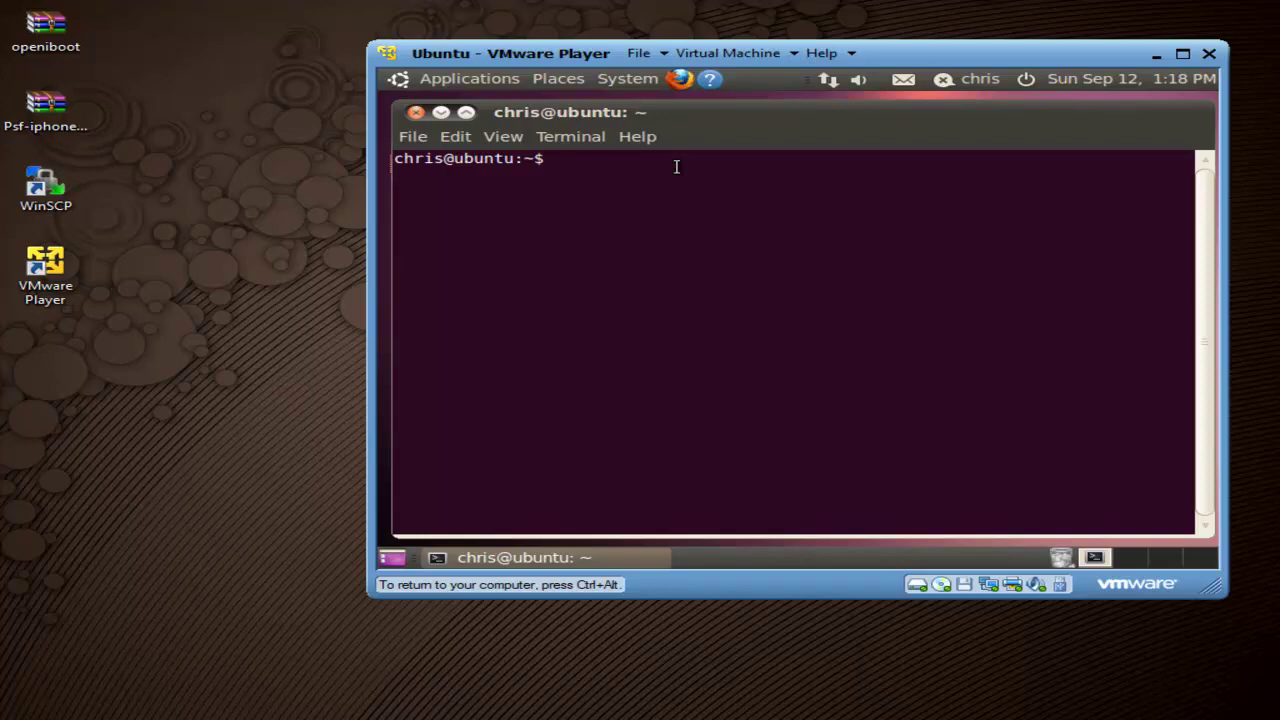
Step: Change the guest terminal's working directory to ~/openiboot
{"action": "type", "text": "cd ~/openiboot"}
{"action": "key", "text": "Return"}
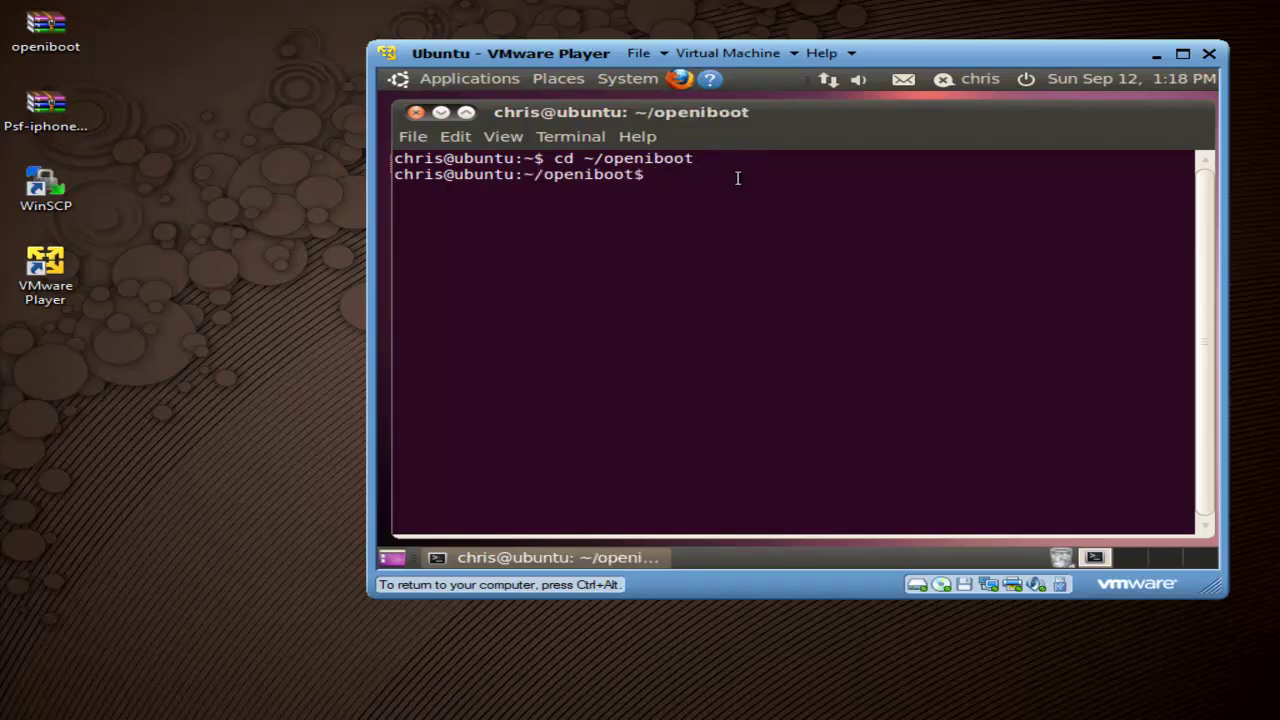
{"action": "key", "text": "ctrl+alt"}
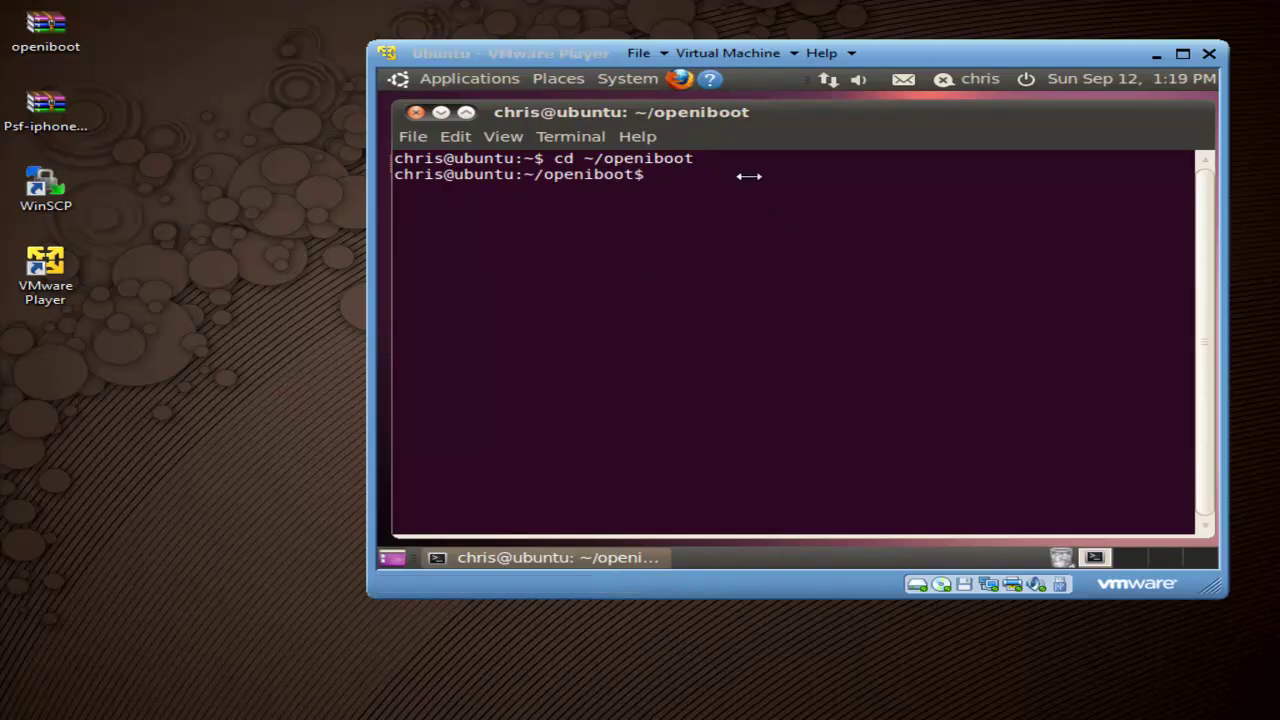
{"action": "left_click", "coordinate": [690, 178]}
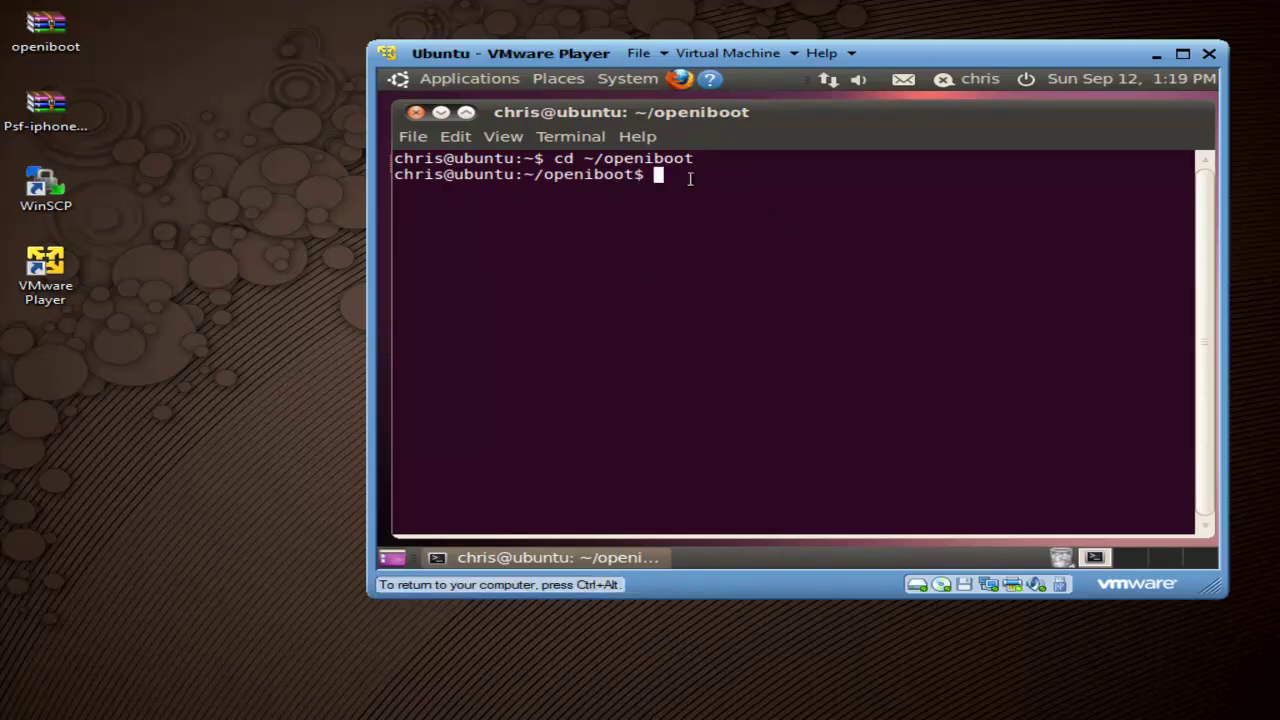
Step: Get a root shell with sudo su, entering the account password
{"action": "type", "text": "sudo su"}
{"action": "key", "text": "Return"}
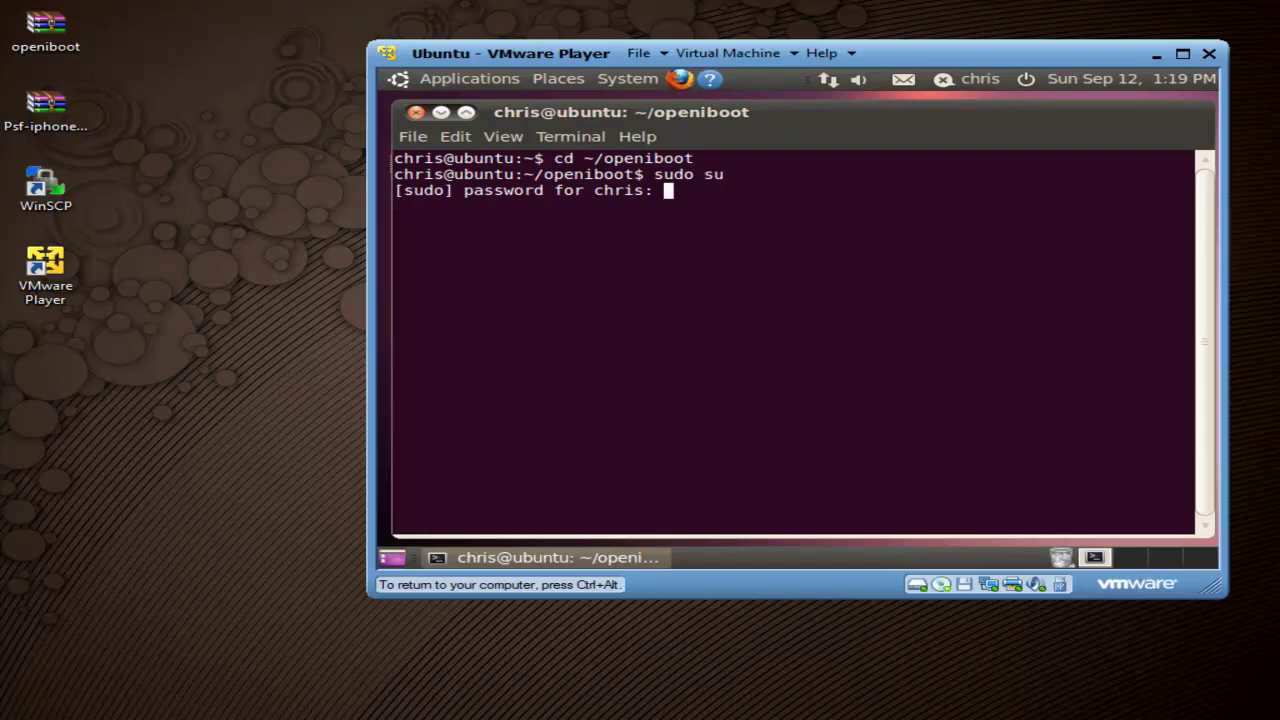
{"action": "key", "text": "Return"}
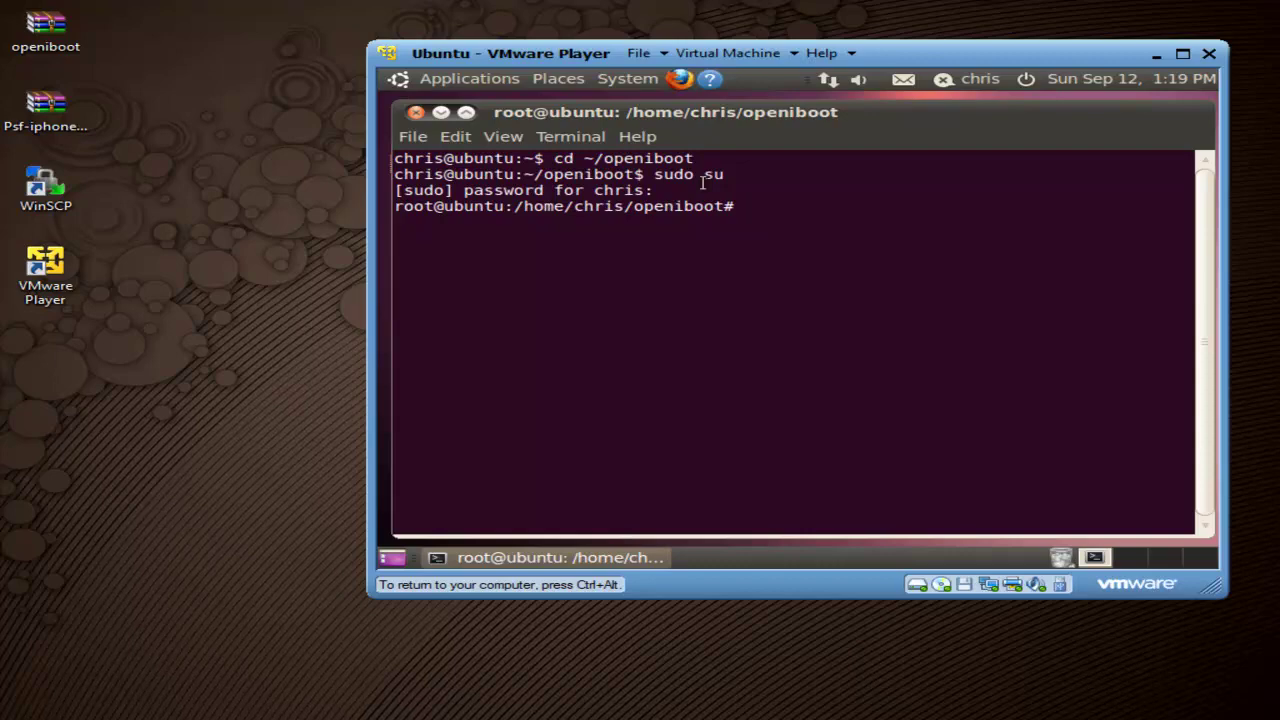
{"action": "key", "text": "ctrl+alt"}
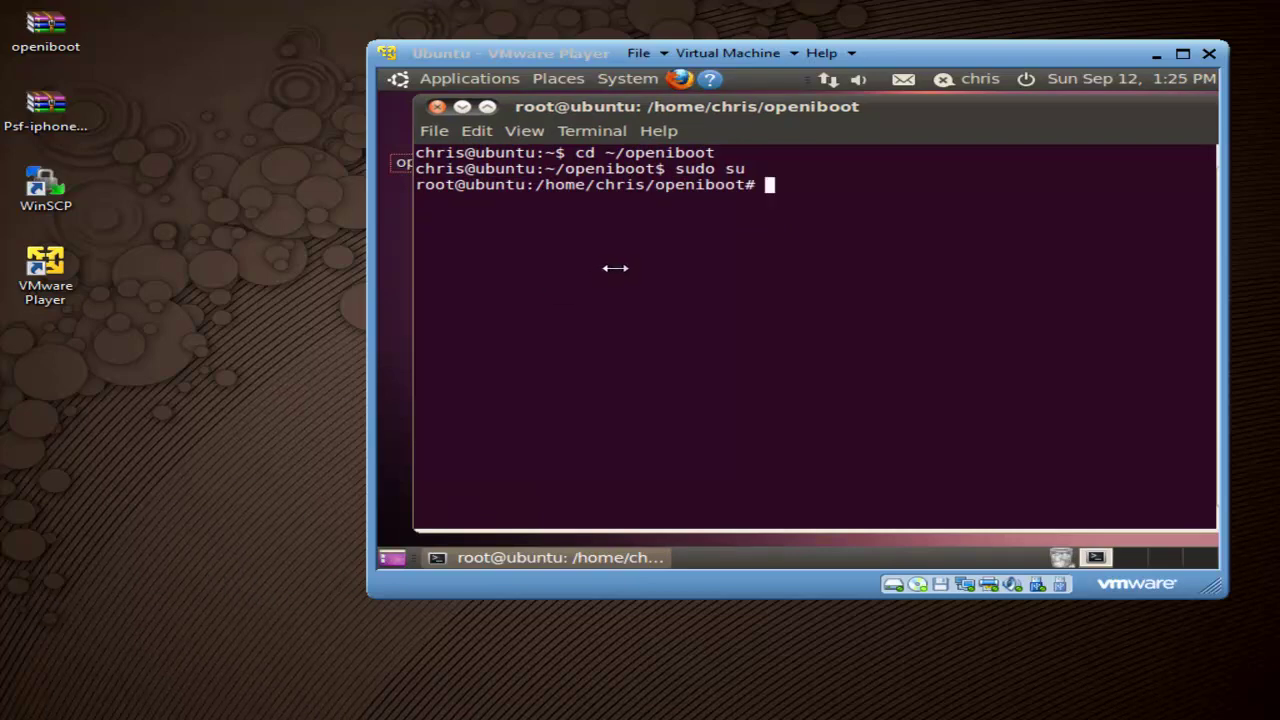
{"action": "left_click", "coordinate": [727, 50]}
{"action": "mouse_move", "coordinate": [800, 100]}
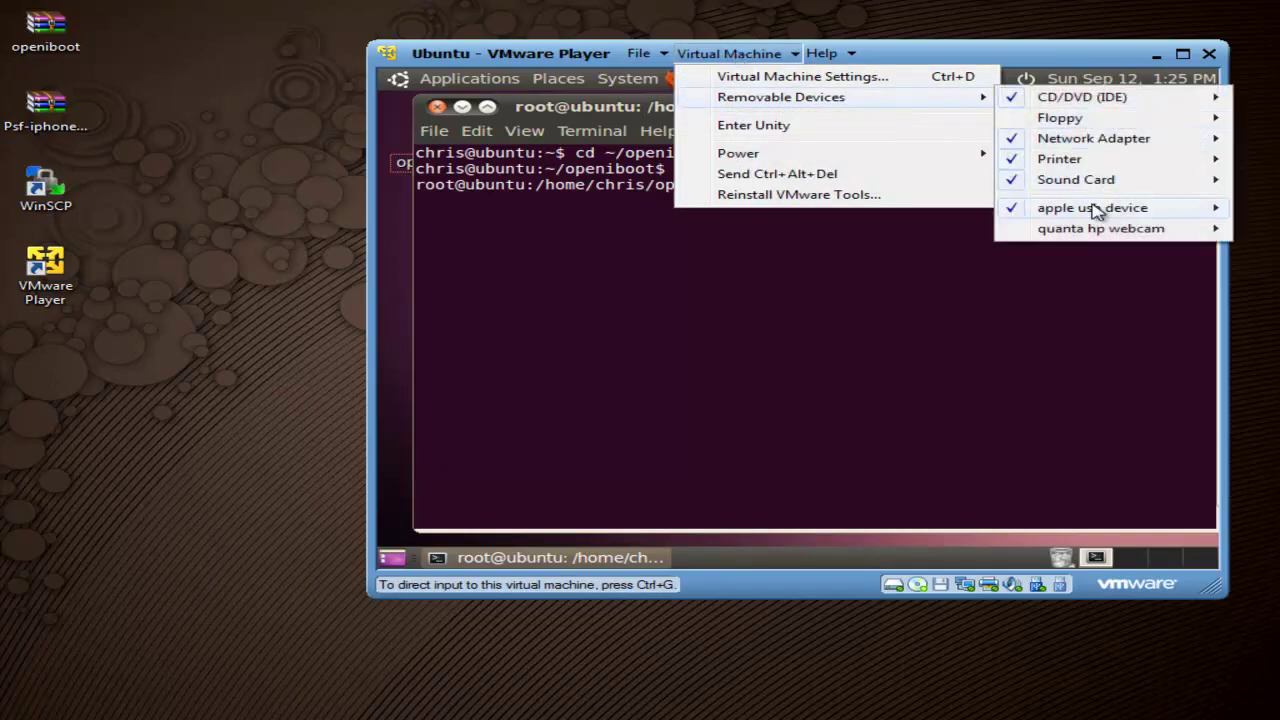
{"action": "mouse_move", "coordinate": [1050, 231]}
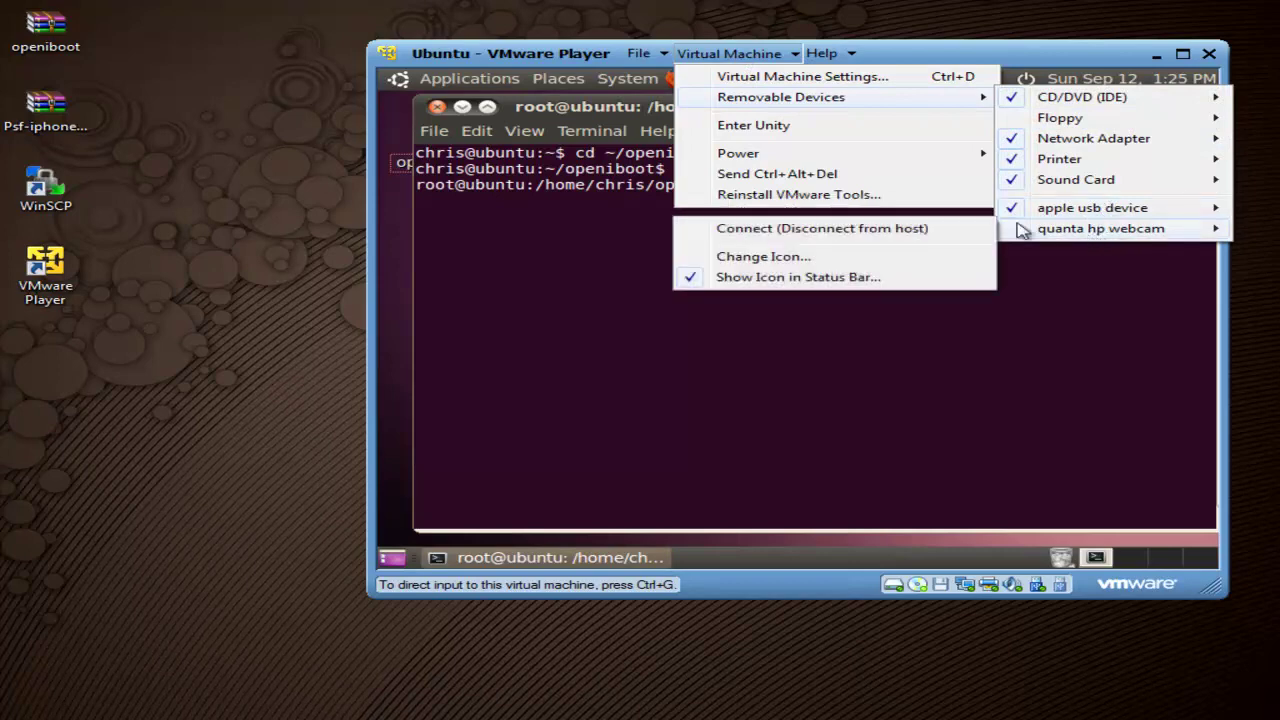
{"action": "mouse_move", "coordinate": [1078, 212]}
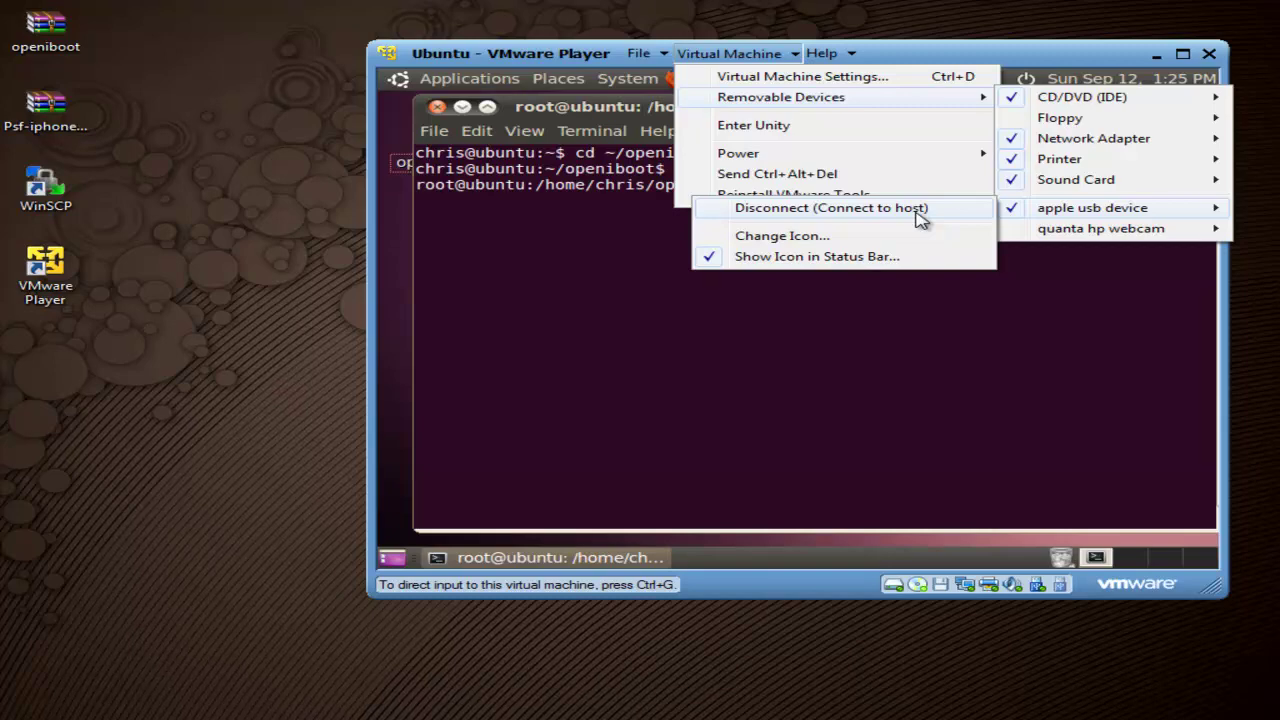
{"action": "left_click", "coordinate": [530, 192]}
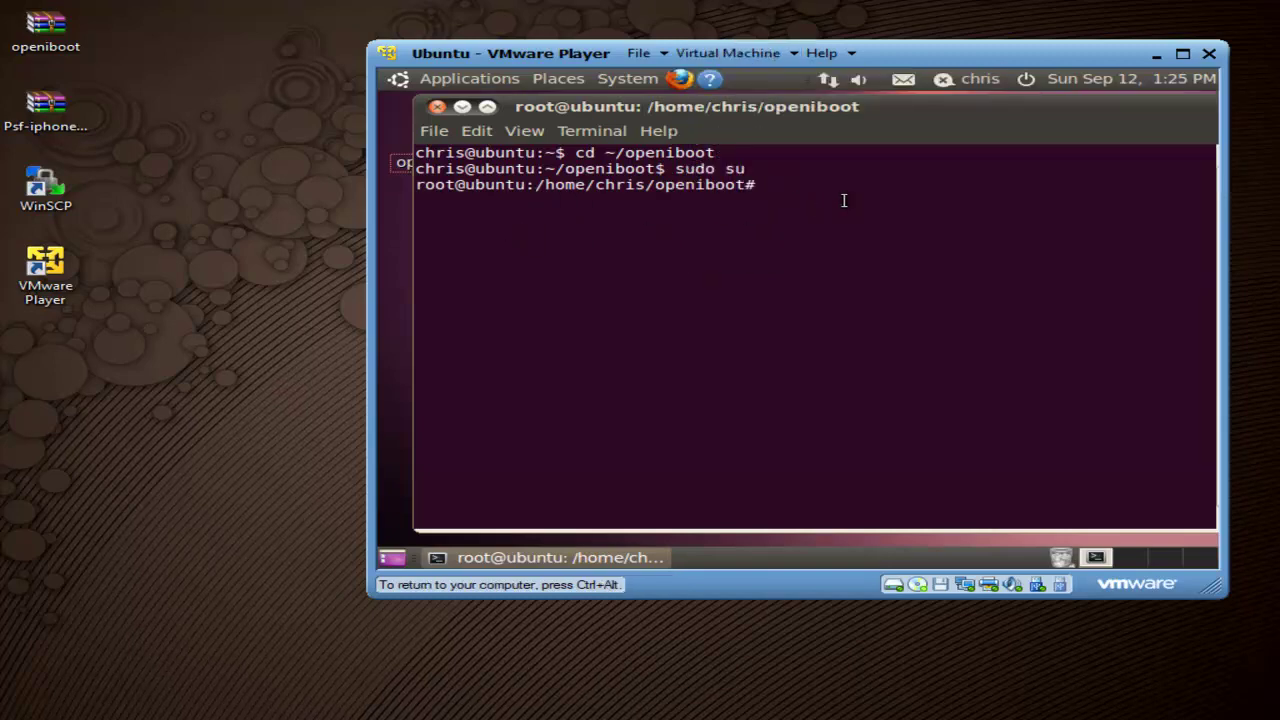
Step: Send openiboot.img3 to the iPod with ./loadibec, then start the ./oibc console
{"action": "type", "text": "./loadibec openiboot.img3"}
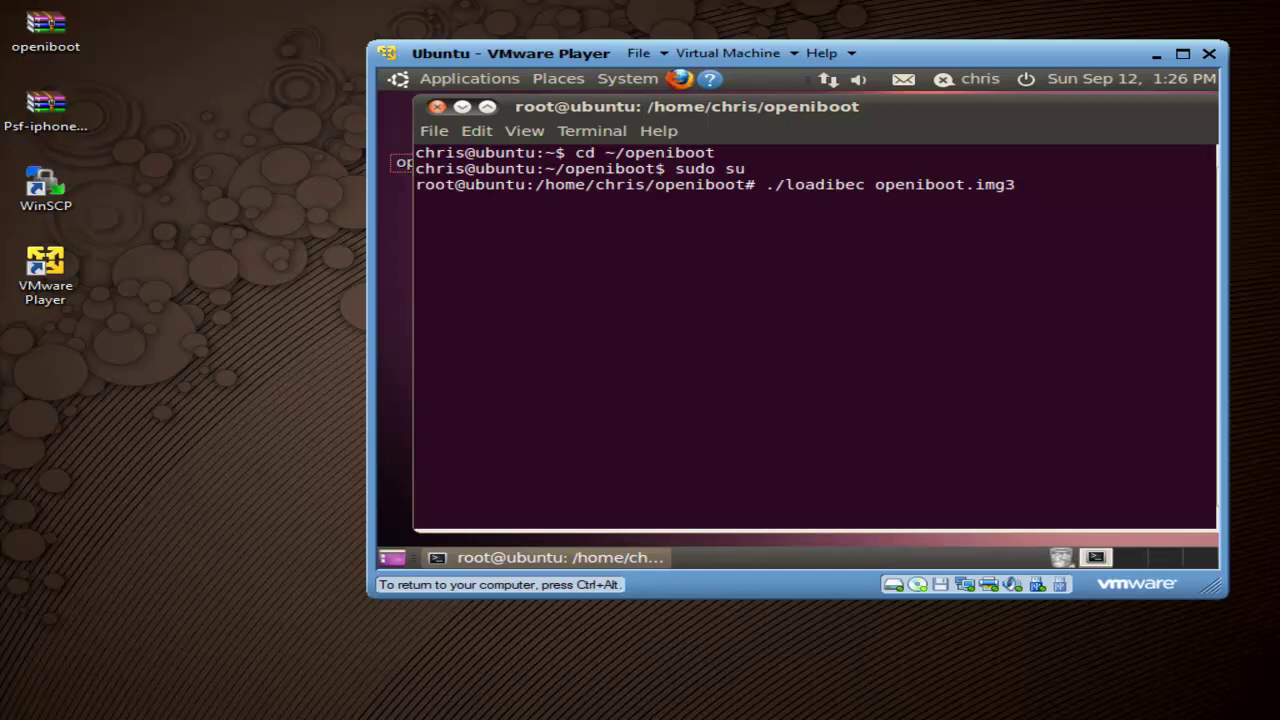
{"action": "key", "text": "Return"}
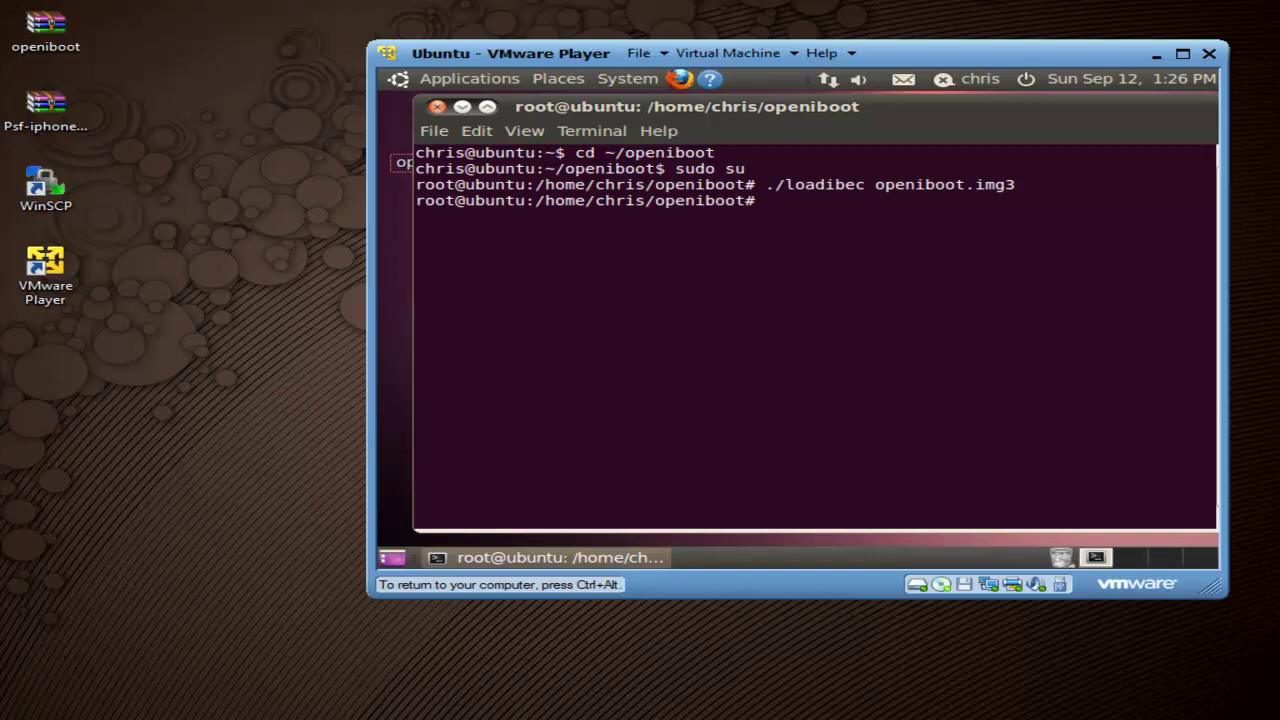
{"action": "type", "text": "./oibc"}
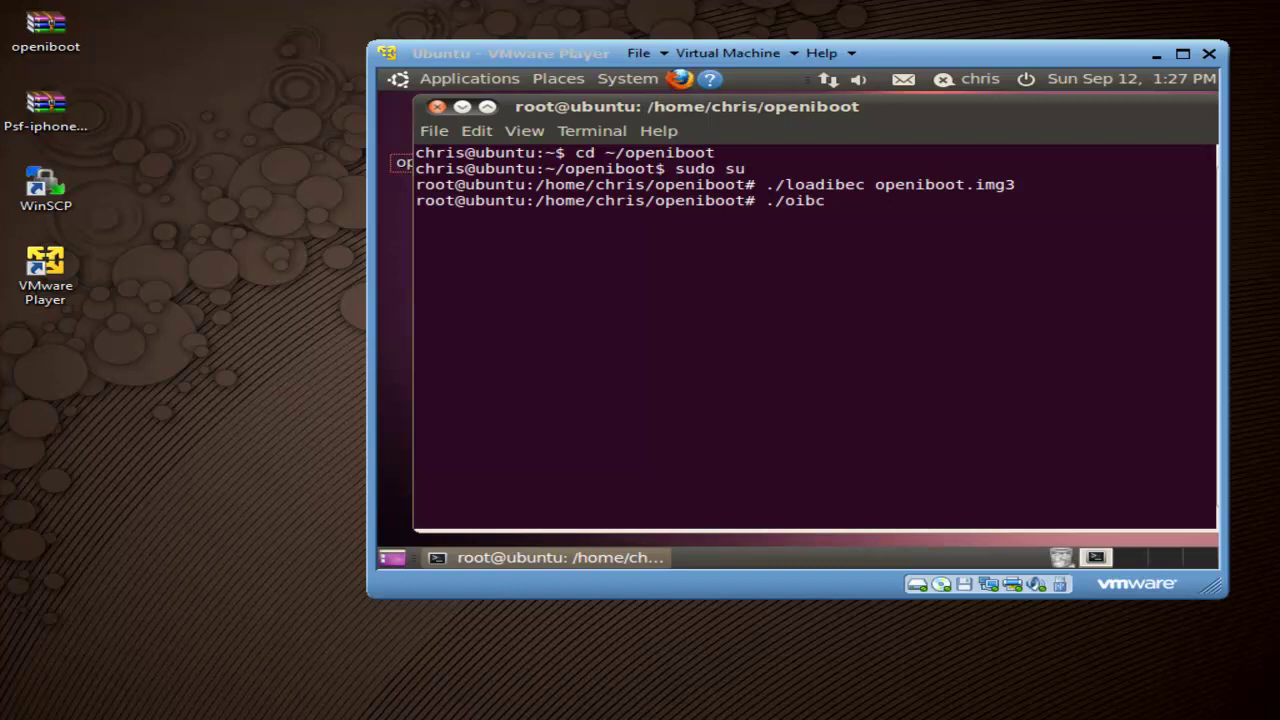
{"action": "left_click", "coordinate": [870, 194]}
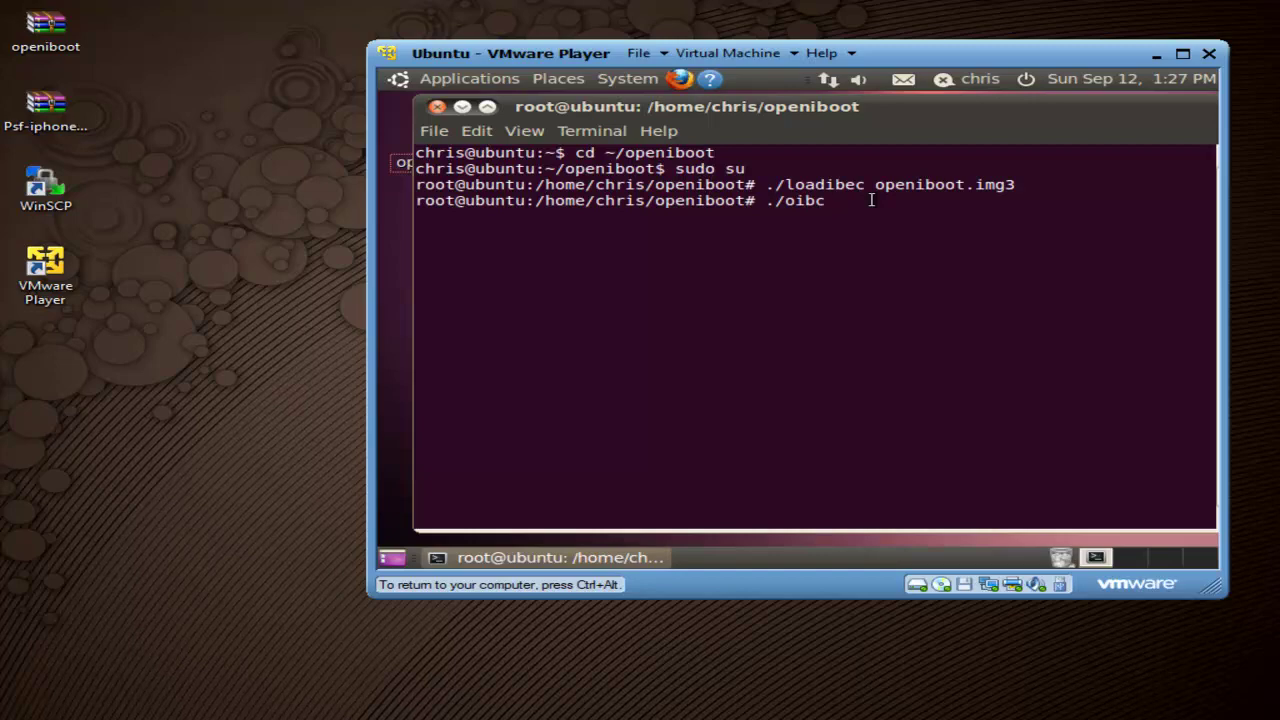
{"action": "key", "text": "Return"}
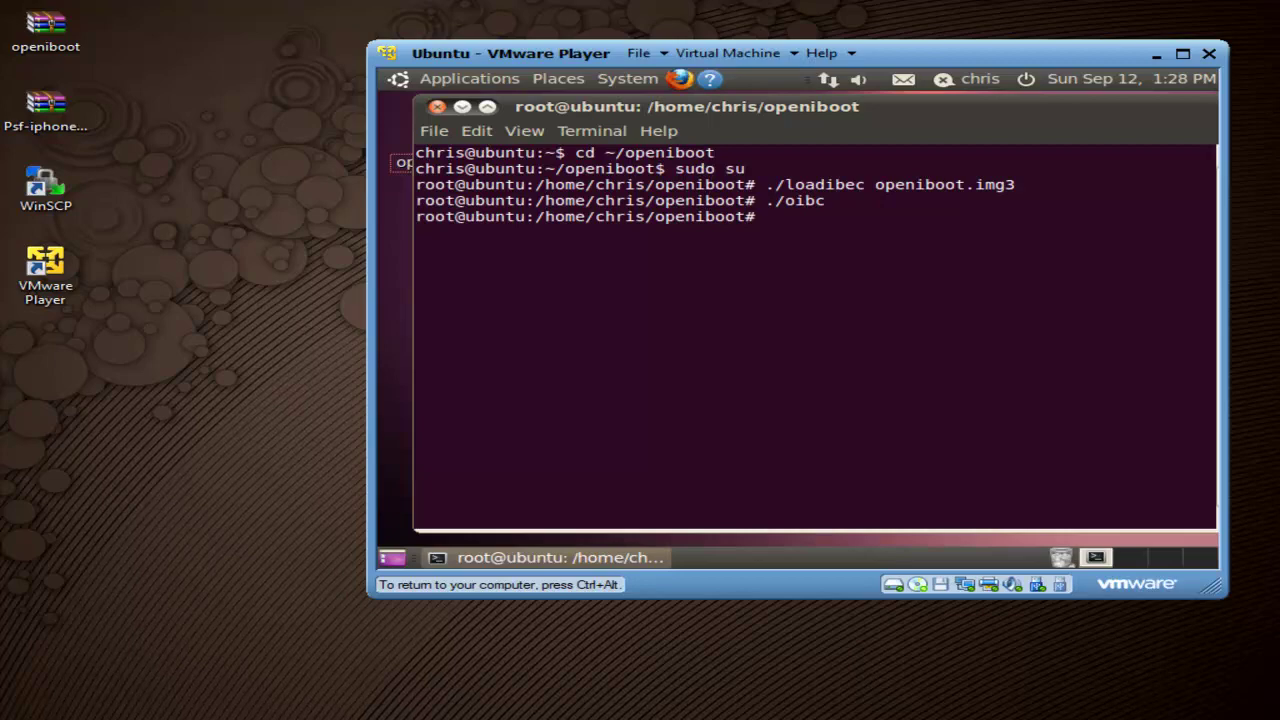
{"action": "key", "text": "ctrl+alt"}
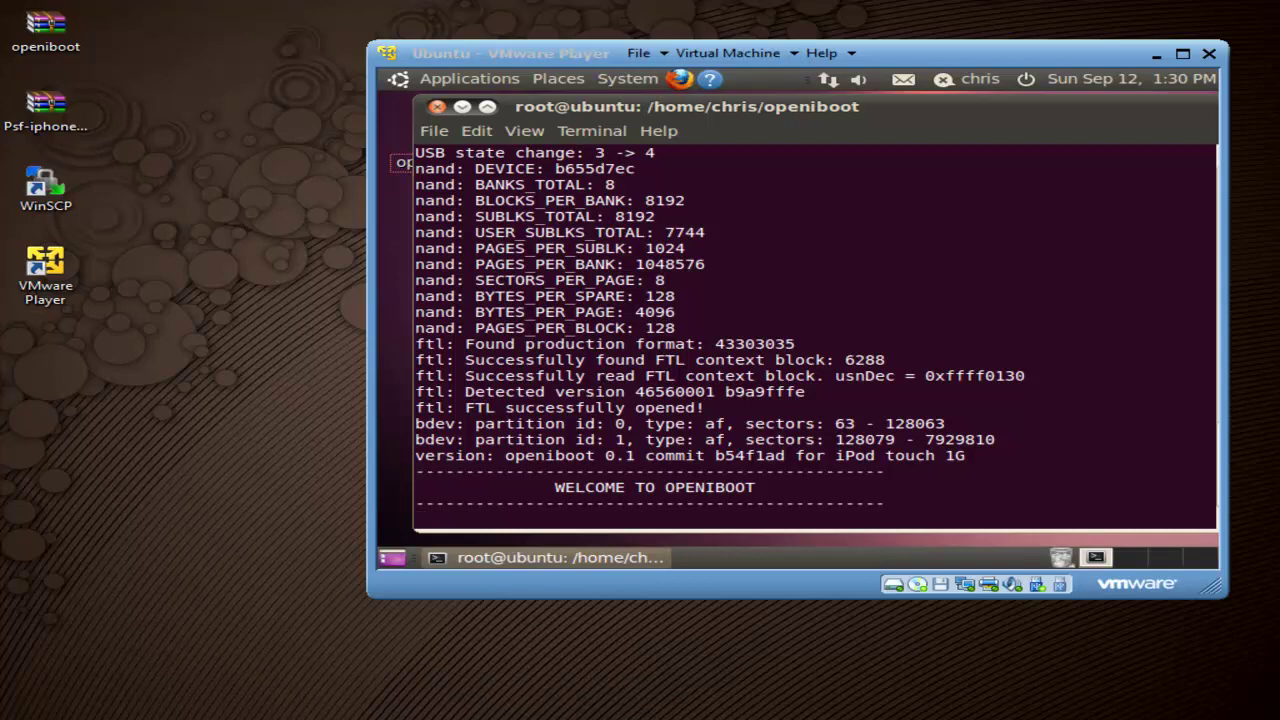
Step: Run install in the openiboot console to flash the OpeniBoot images to the iPod
{"action": "left_click", "coordinate": [559, 522]}
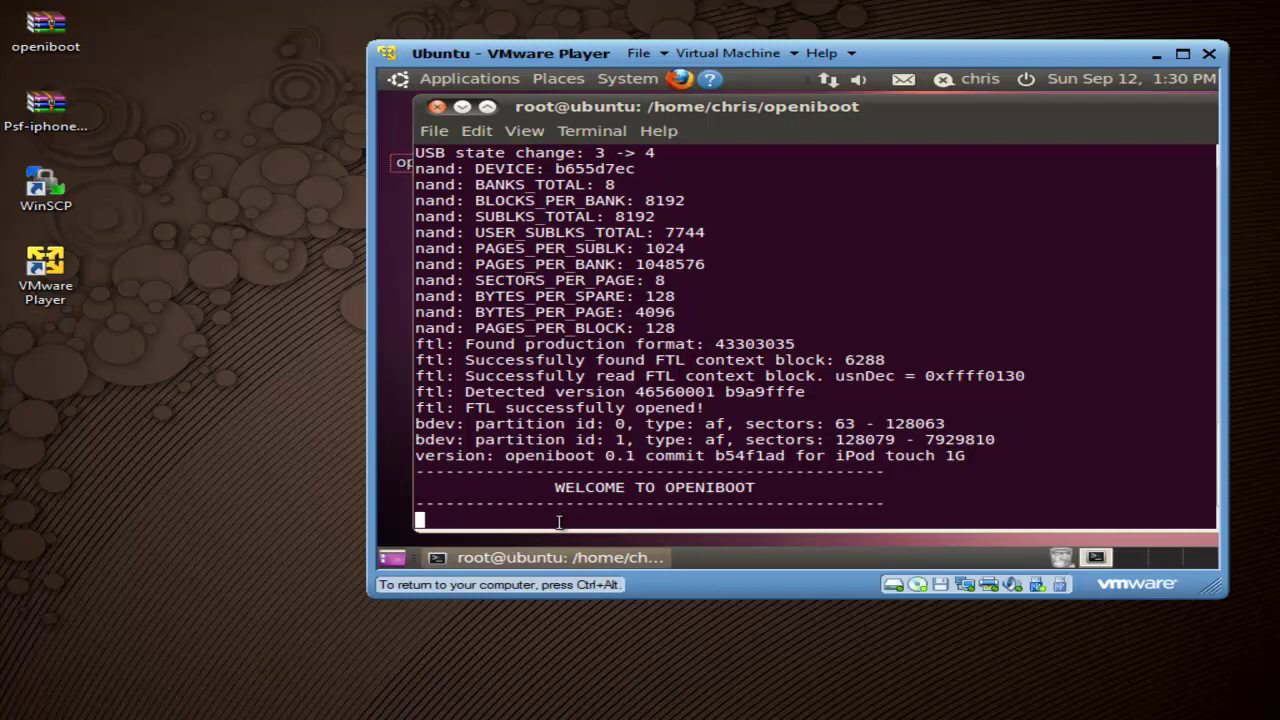
{"action": "type", "text": "install"}
{"action": "key", "text": "Return"}
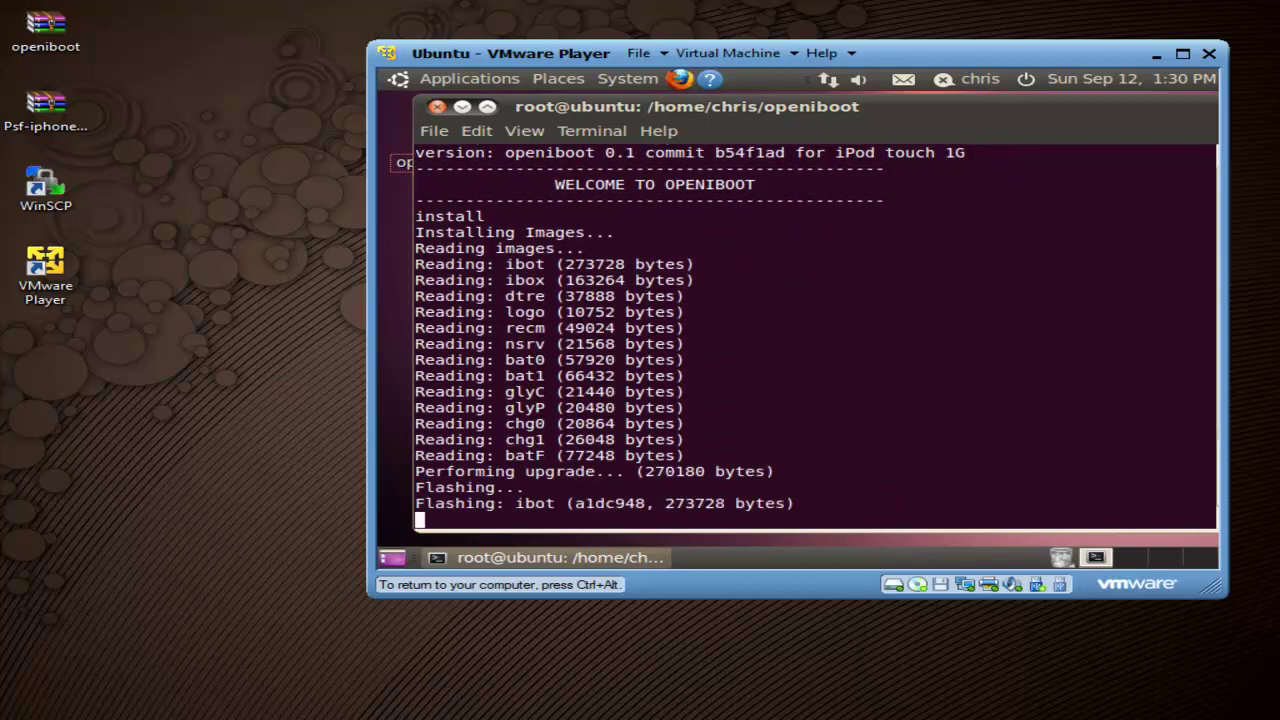
{"action": "key", "text": "ctrl+alt"}
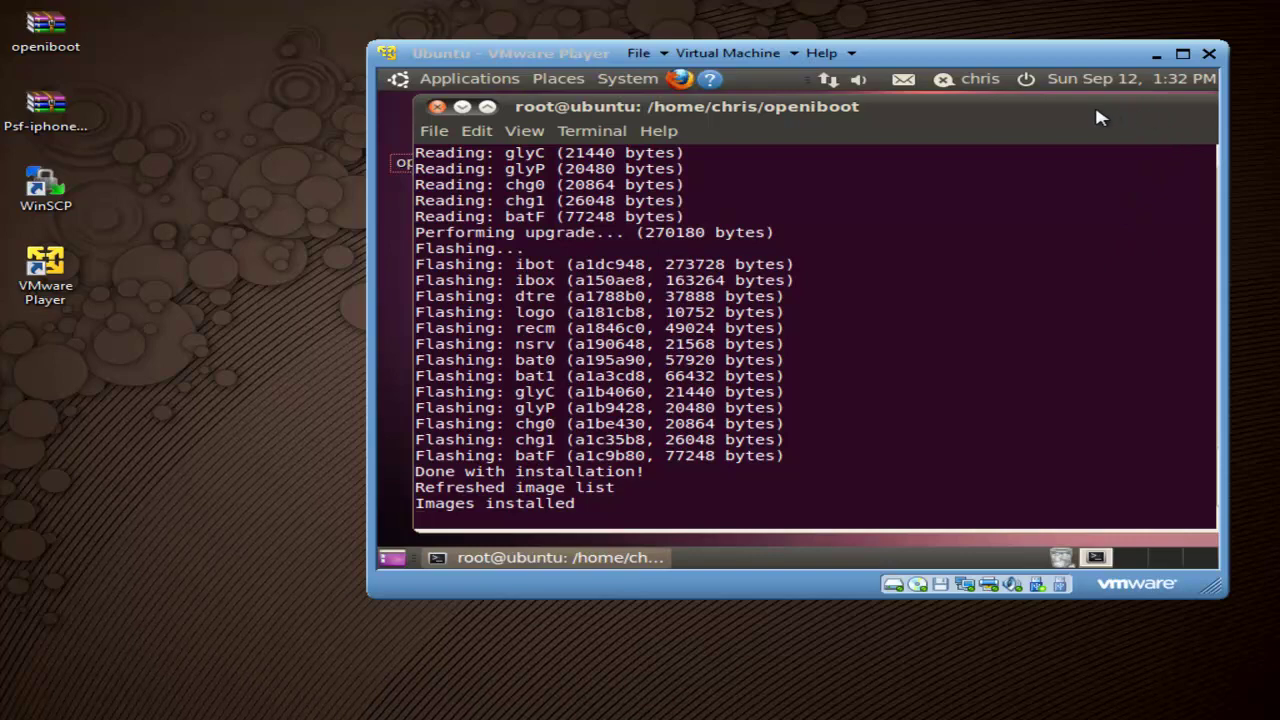
Step: Close the VMware Player window to reveal the iPod's lock screen in VNC
{"action": "left_click", "coordinate": [1209, 54]}
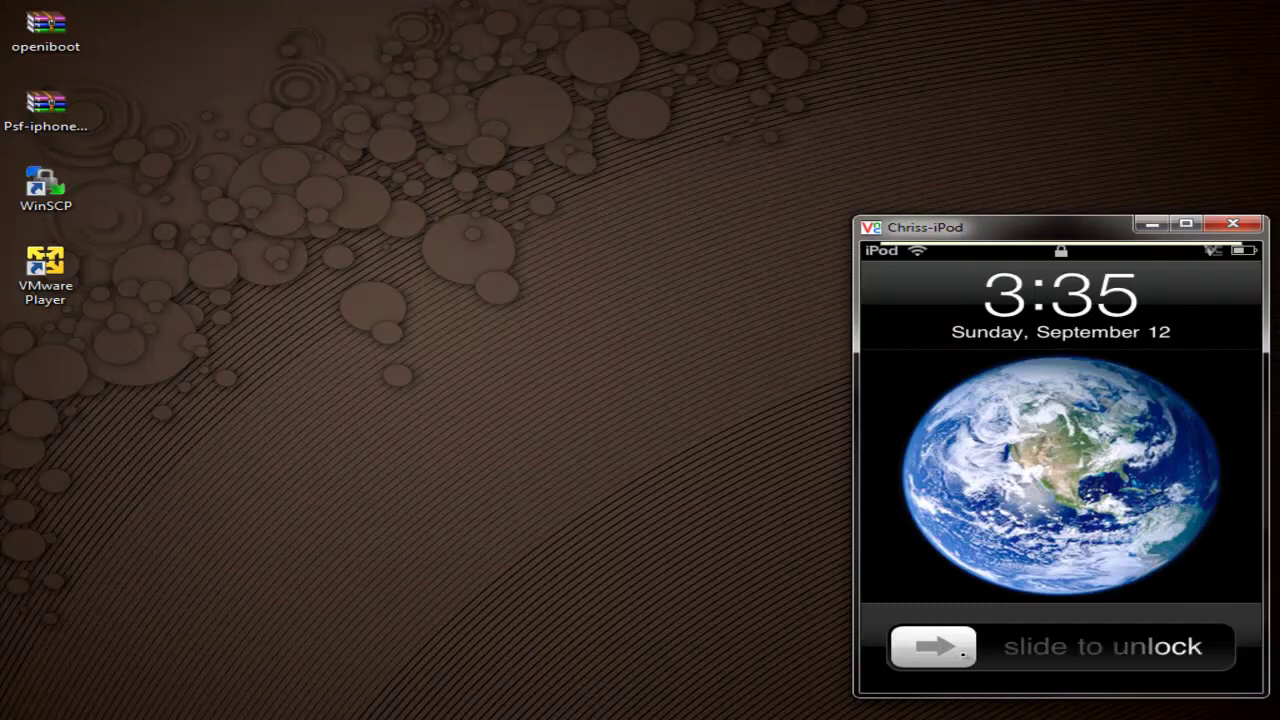
Step: Unlock the iPod and open the connected Wi-Fi network's details showing IP 192.168.2.27
{"action": "left_click_drag", "start_coordinate": [915, 647], "coordinate": [1190, 647]}
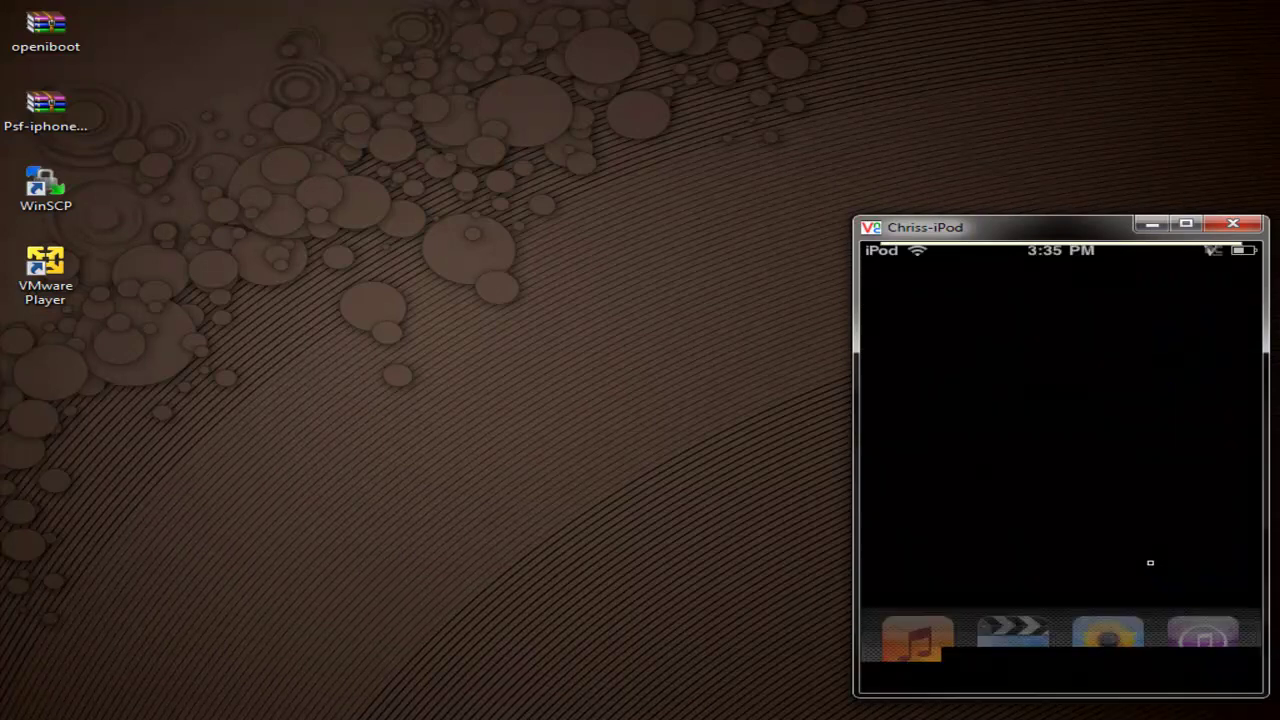
{"action": "left_click", "coordinate": [1206, 474]}
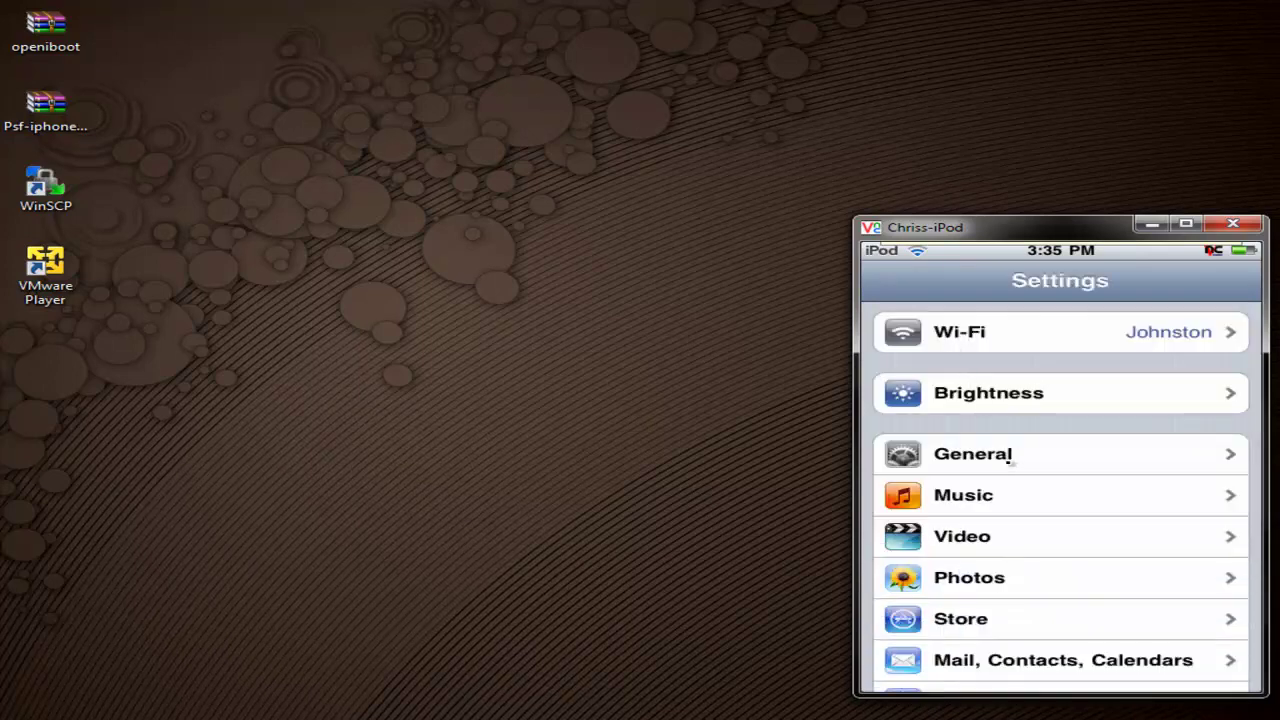
{"action": "left_click", "coordinate": [996, 458]}
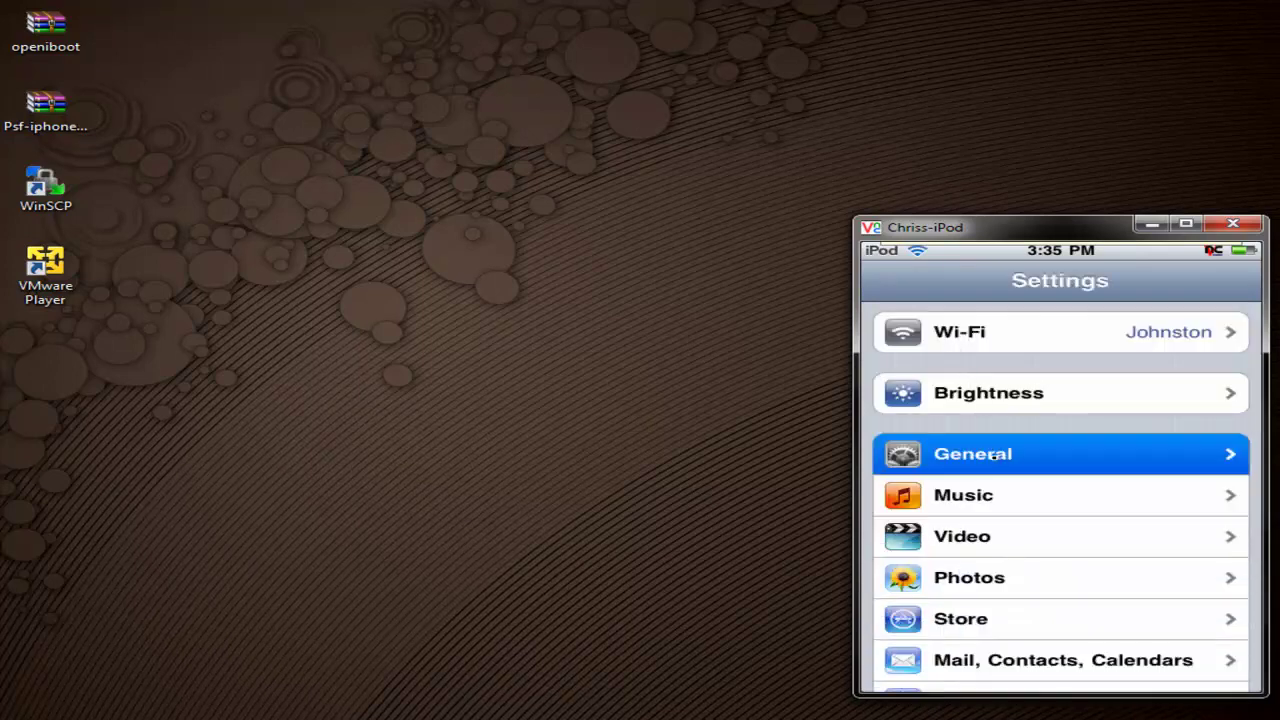
{"action": "left_click", "coordinate": [908, 280]}
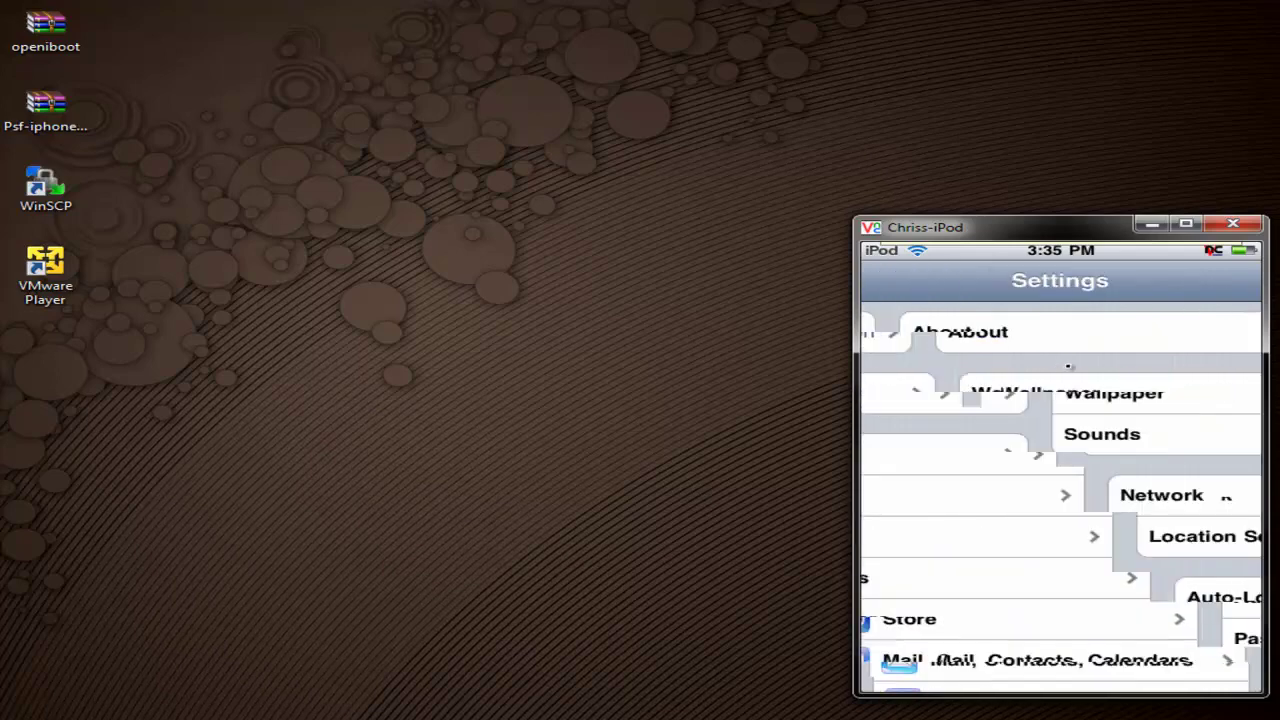
{"action": "left_click", "coordinate": [1079, 332]}
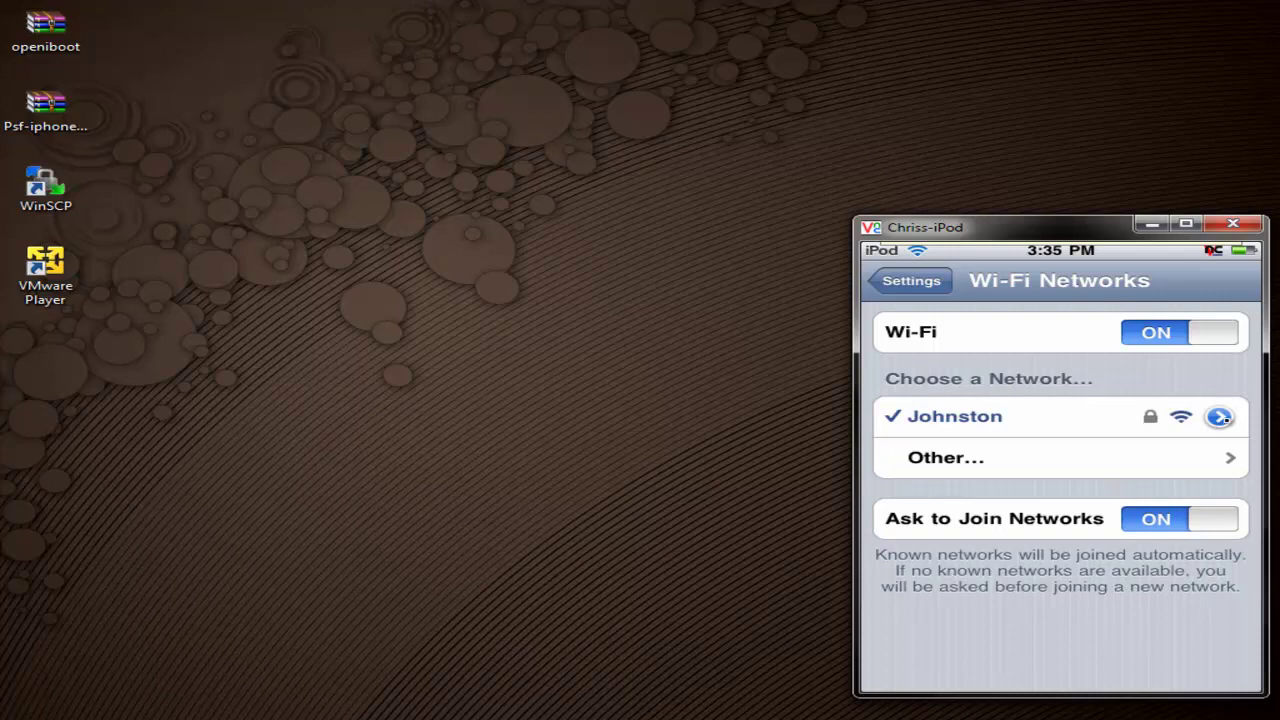
{"action": "left_click", "coordinate": [1219, 418]}
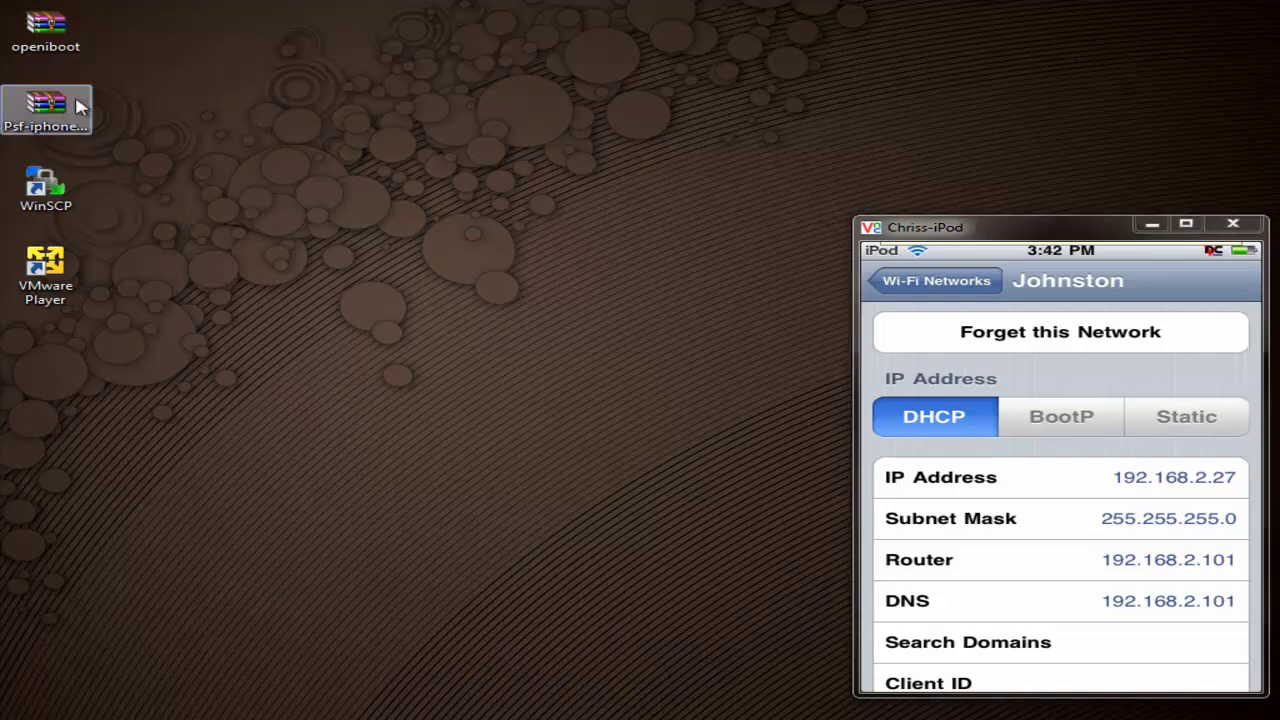
Step: Open Psf-iphone-0.1.tar.gz in WinRAR and extract its .\iPT1G folder onto the desktop
{"action": "double_click", "coordinate": [58, 112]}
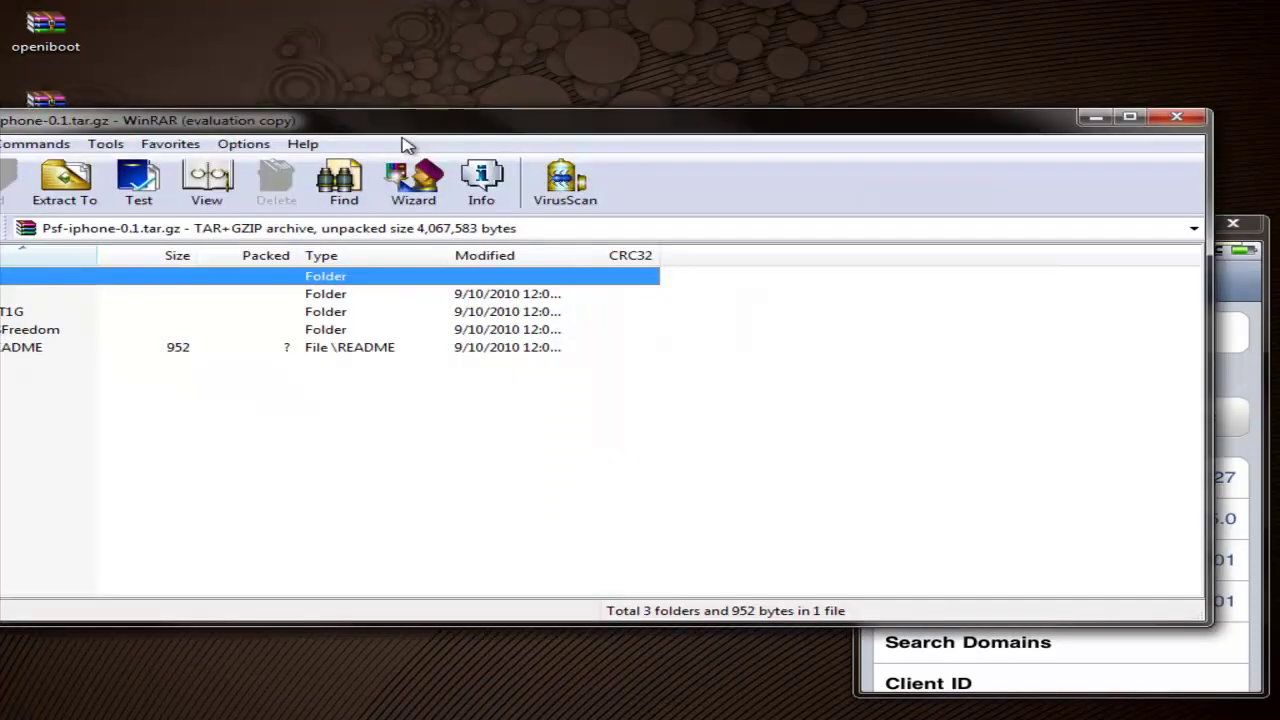
{"action": "left_click_drag", "start_coordinate": [314, 110], "coordinate": [767, 168]}
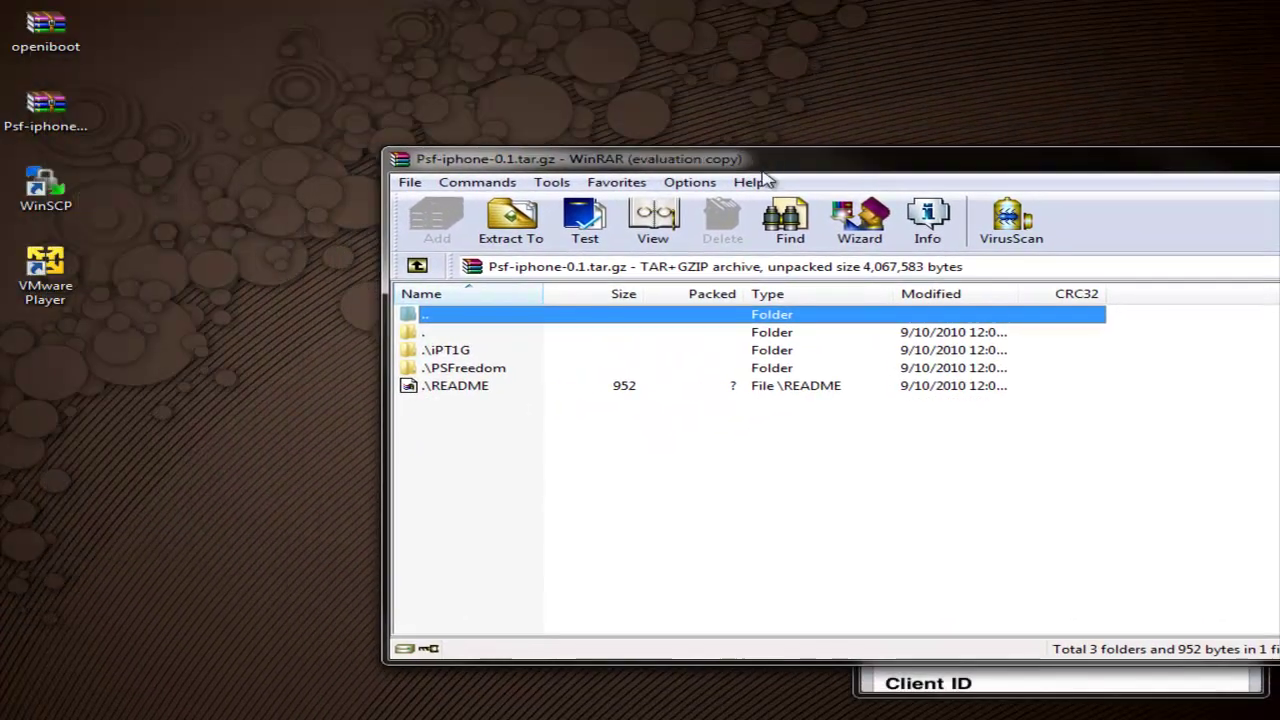
{"action": "left_click", "coordinate": [456, 352]}
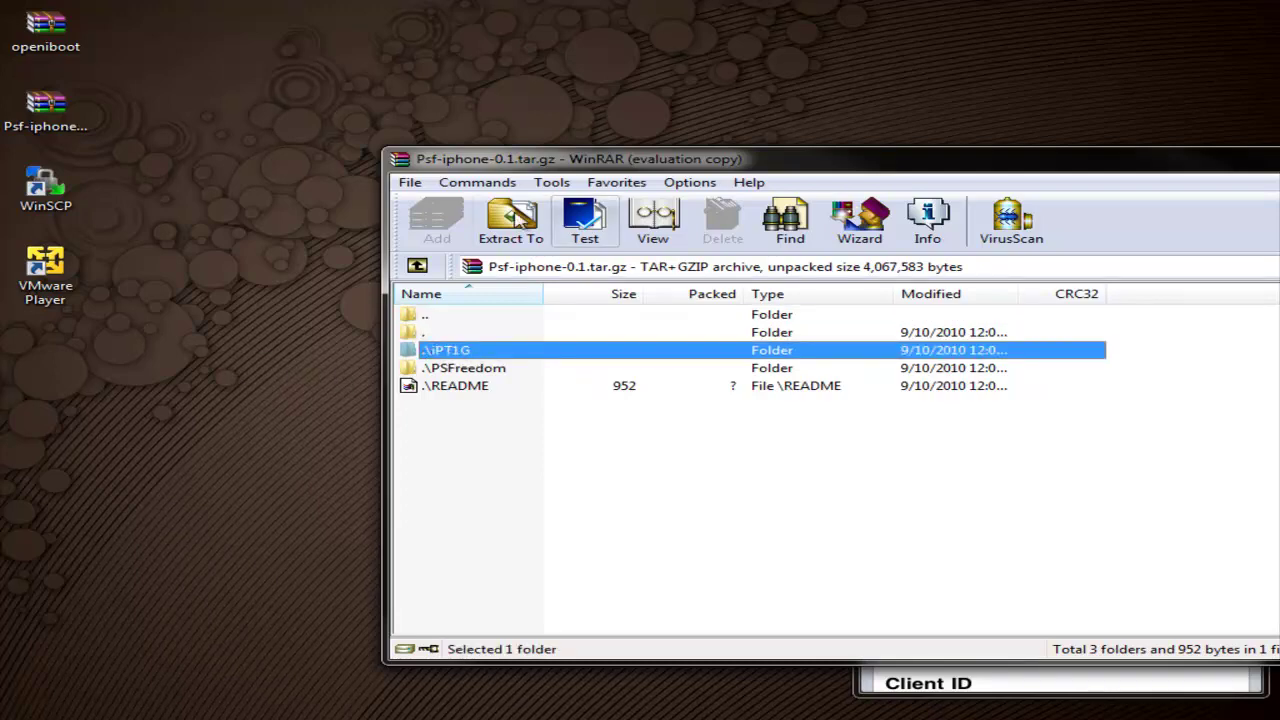
{"action": "left_click", "coordinate": [538, 224]}
{"action": "left_click", "coordinate": [1068, 600]}
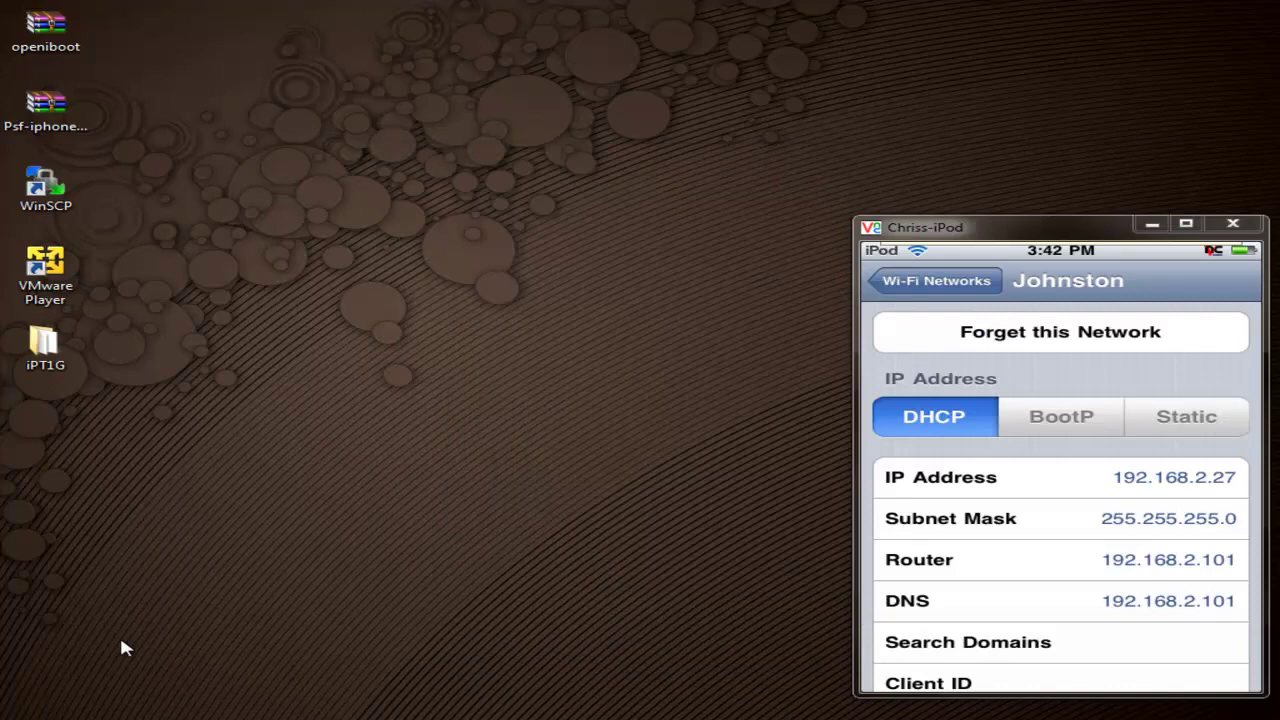
Step: Launch WinSCP and enter host 192.168.2.27, user root and the root password
{"action": "double_click", "coordinate": [72, 193]}
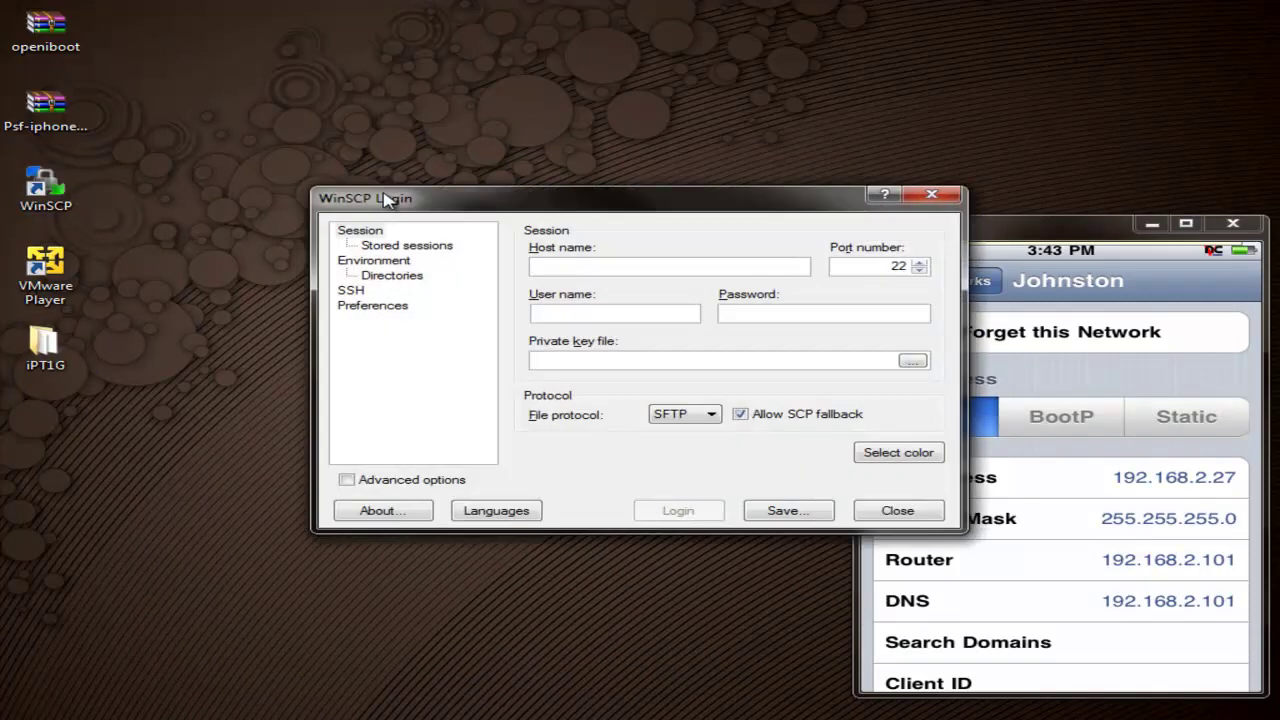
{"action": "left_click_drag", "start_coordinate": [651, 194], "coordinate": [504, 221]}
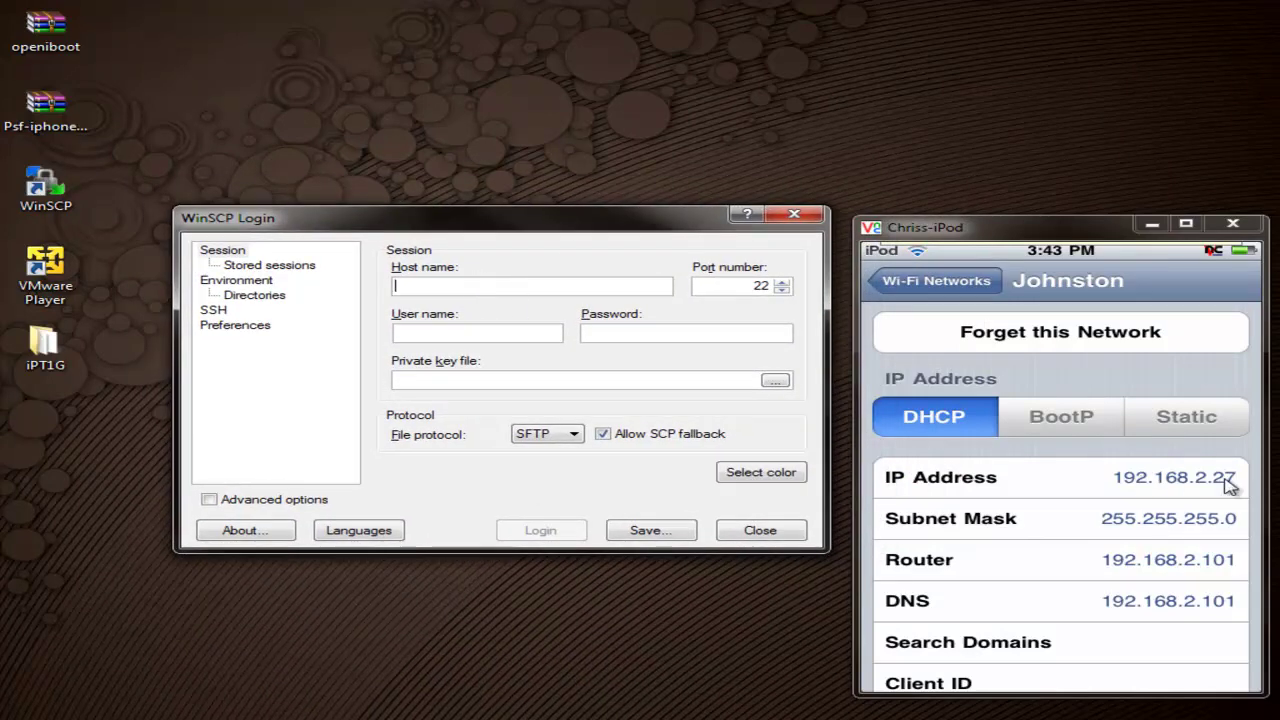
{"action": "type", "text": "19"}
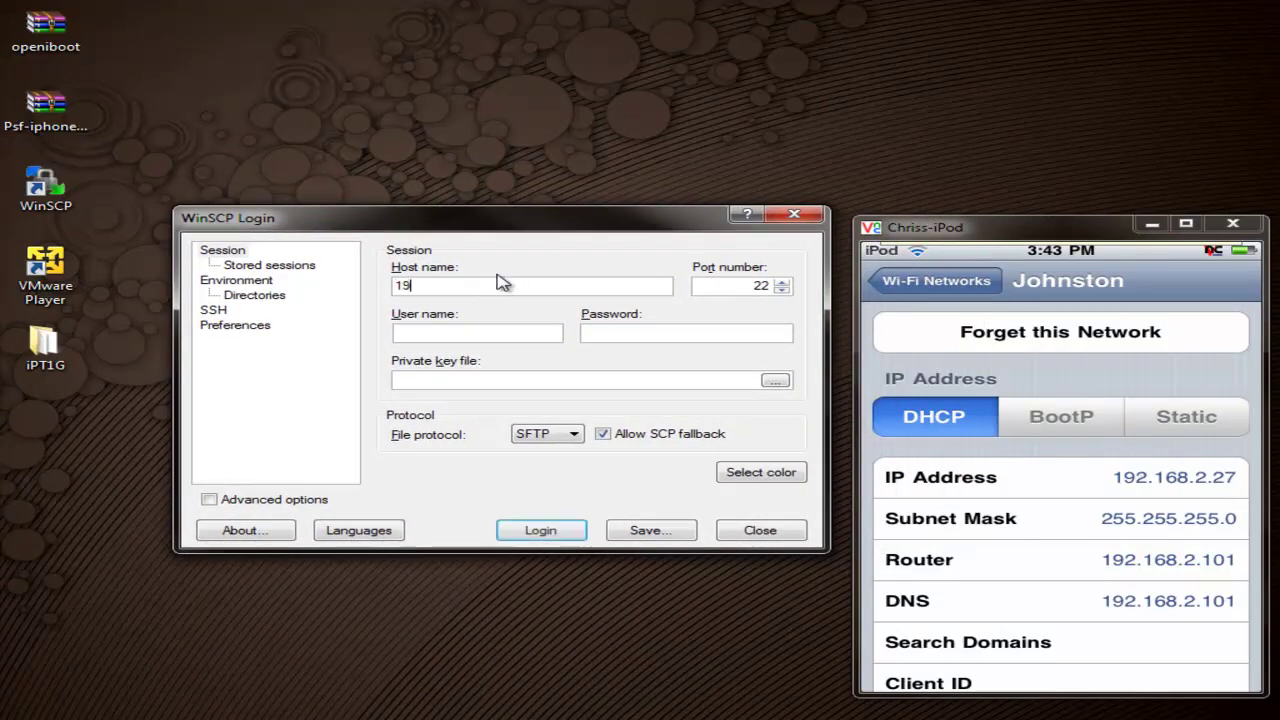
{"action": "type", "text": "2.168.2.27"}
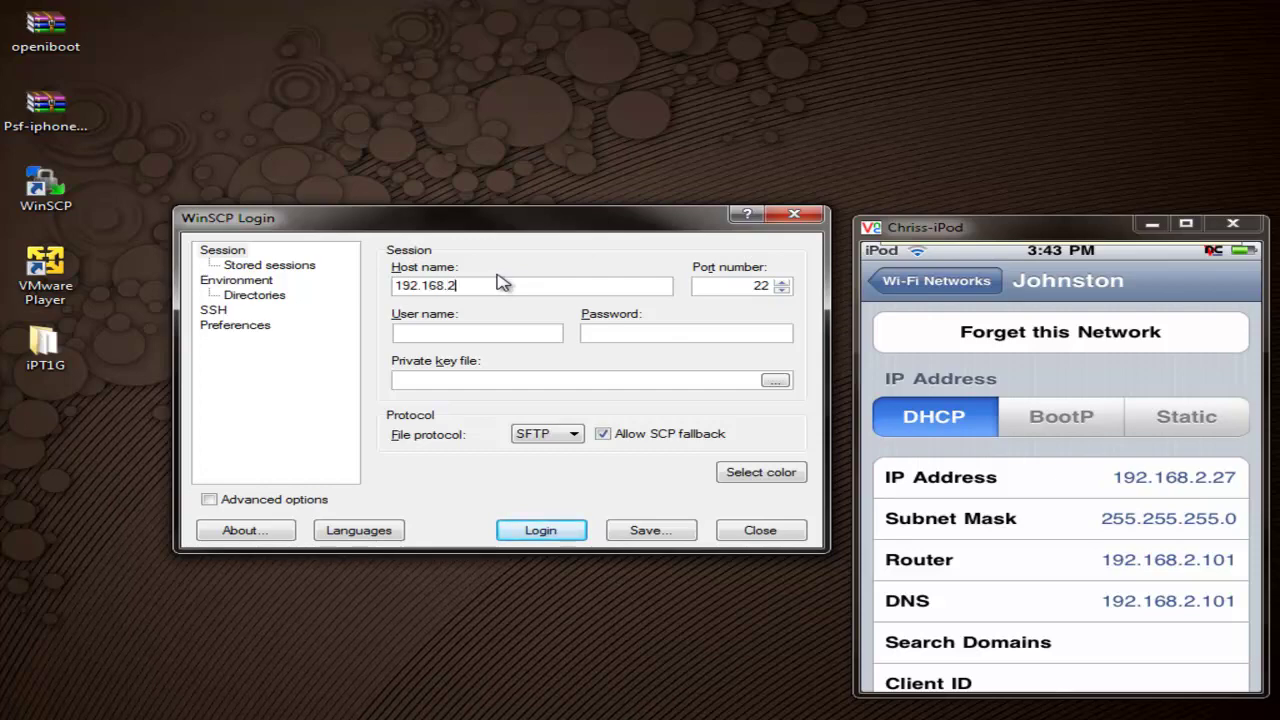
{"action": "left_click", "coordinate": [456, 330]}
{"action": "type", "text": "root"}
{"action": "key", "text": "Tab"}
{"action": "type", "text": "alpine"}
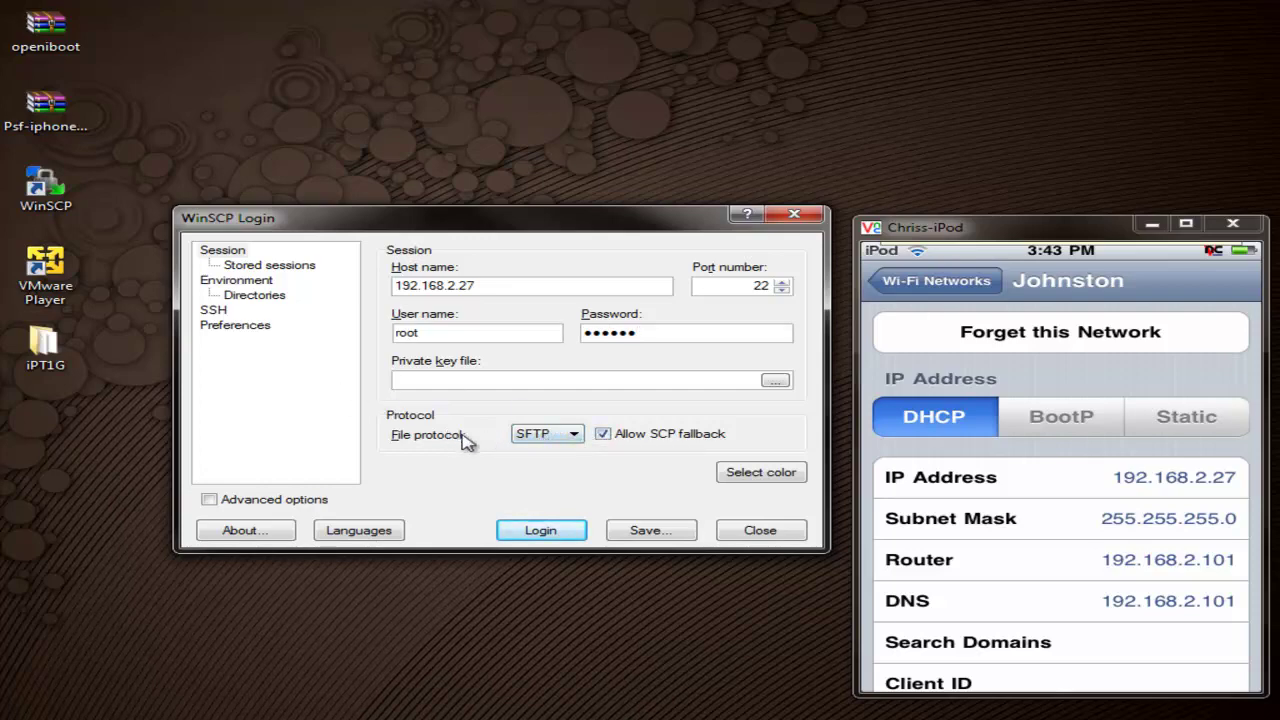
Step: Set the file protocol to SCP, log in, and dismiss the user-groups error
{"action": "left_click", "coordinate": [550, 440]}
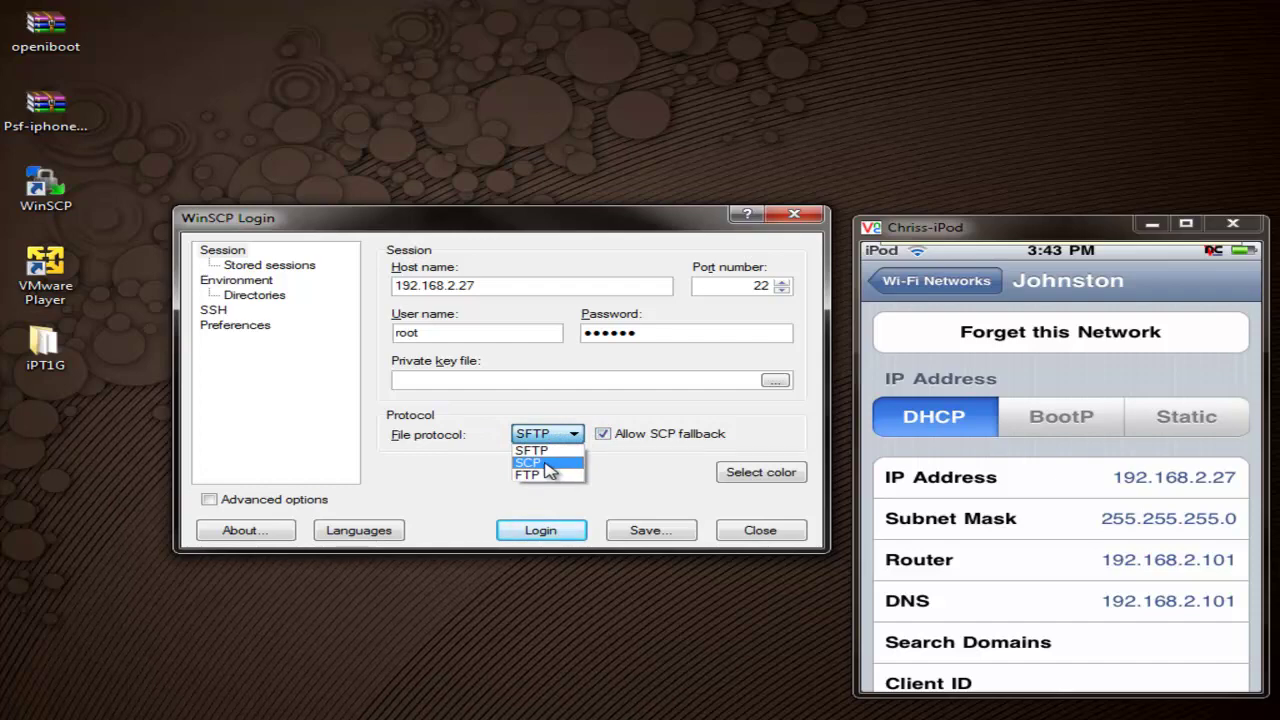
{"action": "left_click", "coordinate": [550, 464]}
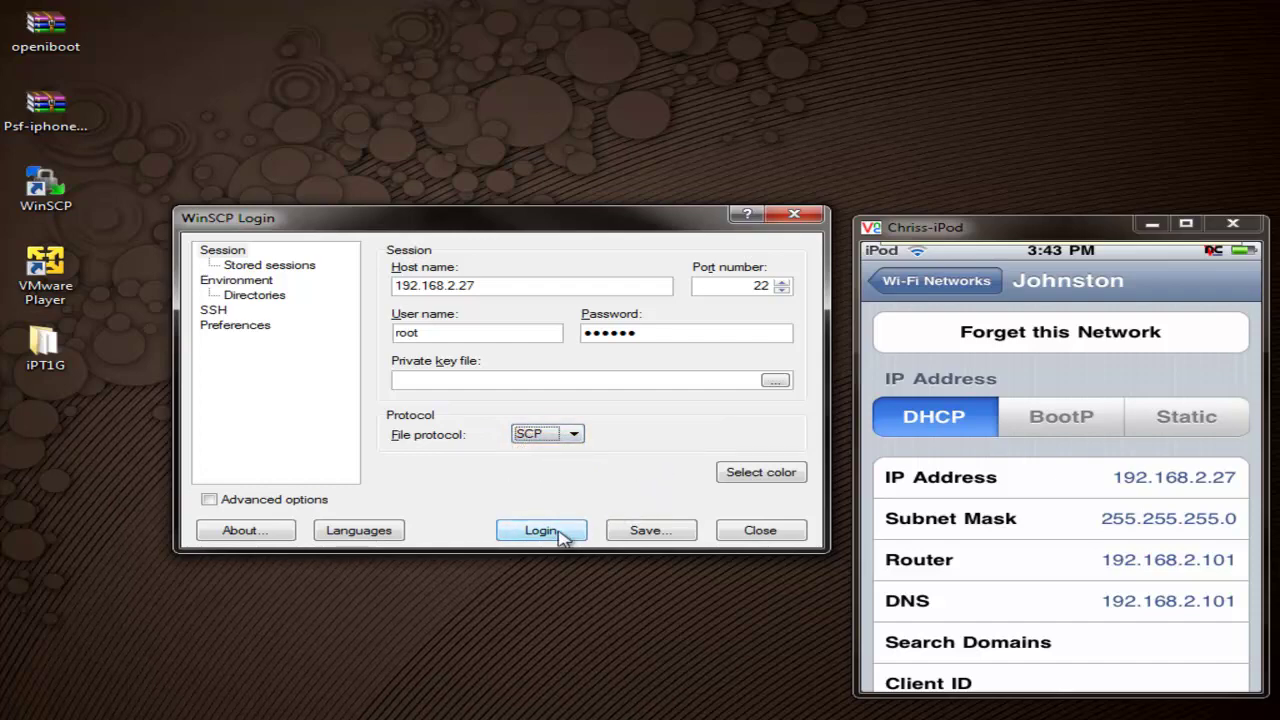
{"action": "left_click", "coordinate": [560, 531]}
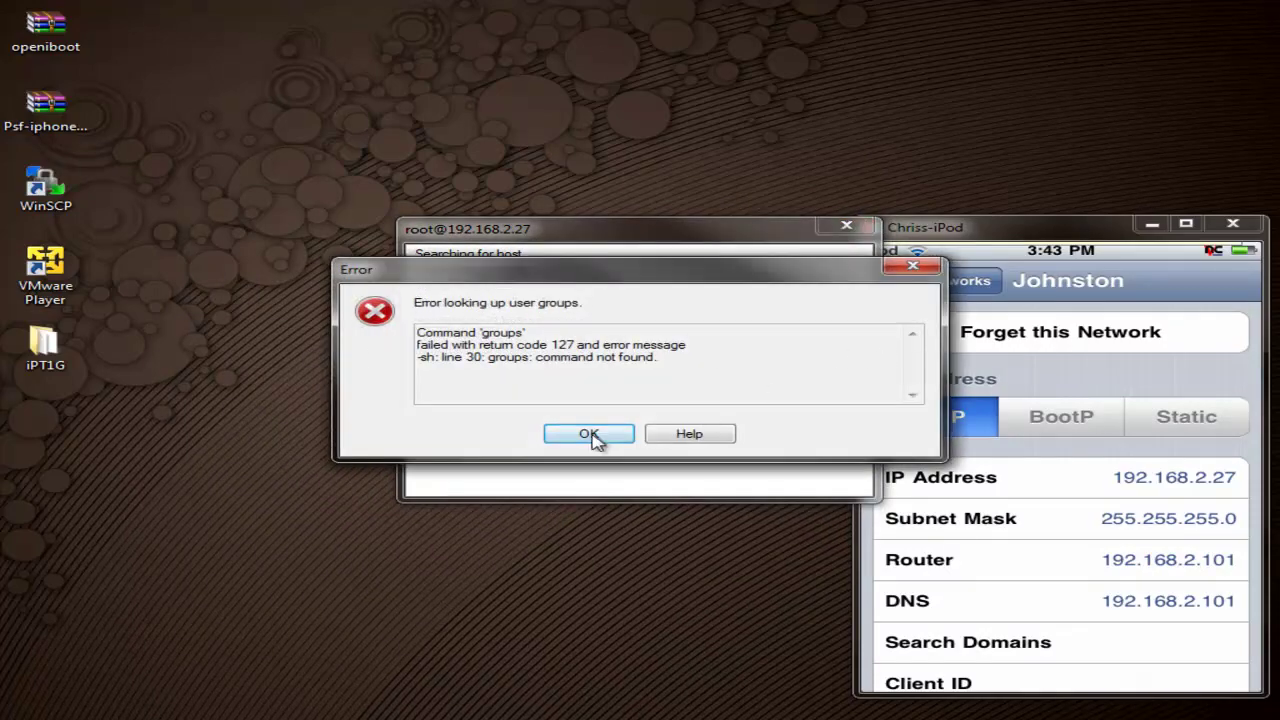
{"action": "left_click", "coordinate": [594, 436]}
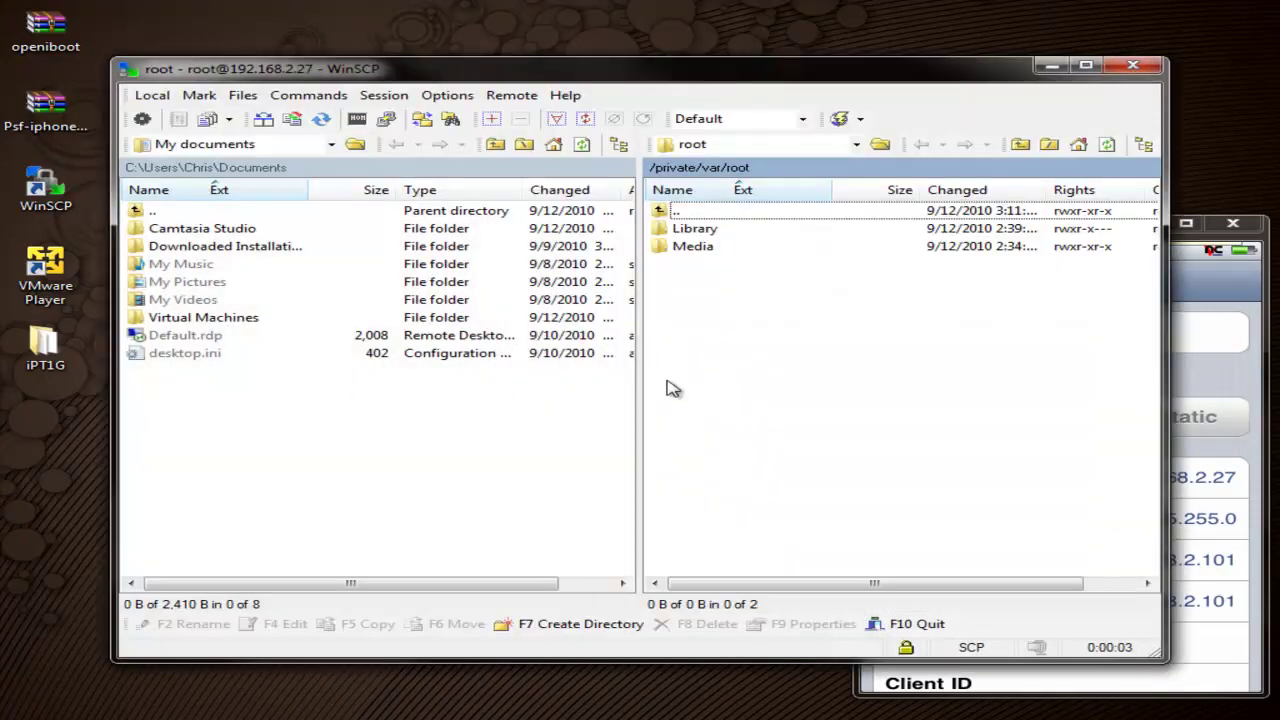
Step: Place the iPT1G folder window over WinSCP to move android.img.gz and zImage into /private/var
{"action": "mouse_move", "coordinate": [692, 78]}
{"action": "left_mouse_down"}
{"action": "mouse_move", "coordinate": [710, 72]}
{"action": "mouse_move", "coordinate": [693, 76]}
{"action": "left_mouse_up"}
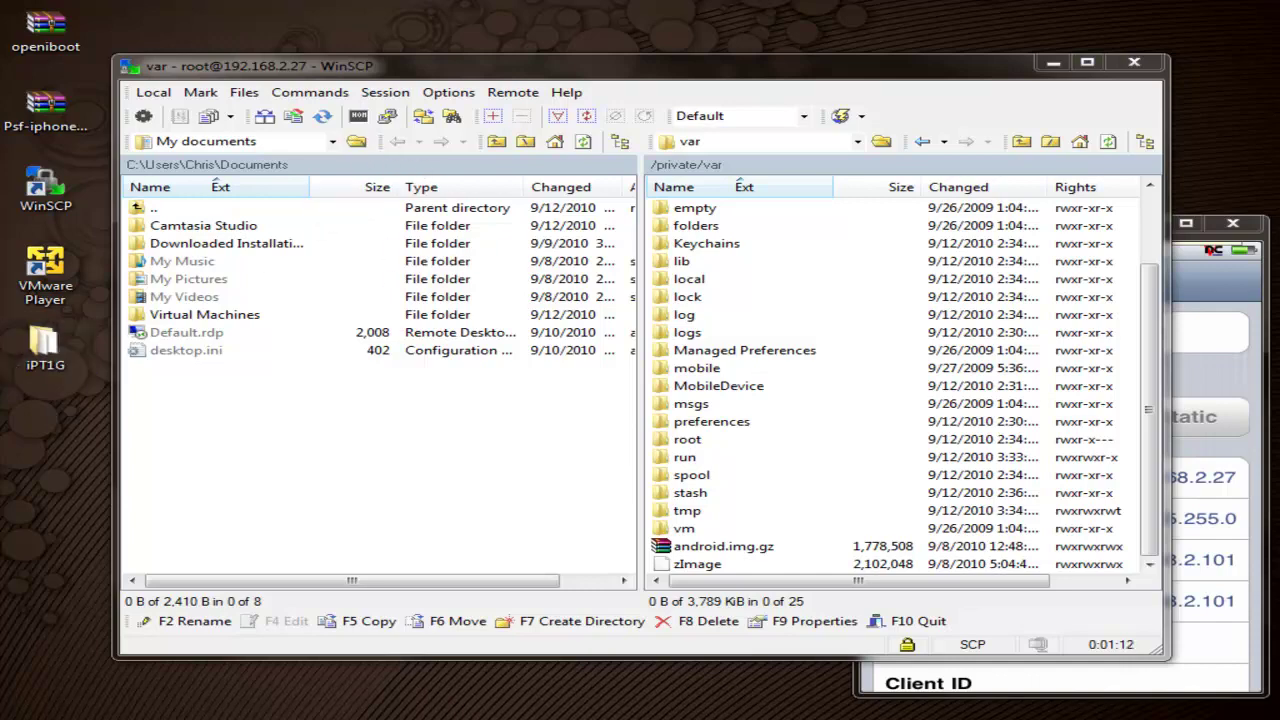
{"action": "left_click_drag", "start_coordinate": [20, 150], "coordinate": [283, 482]}
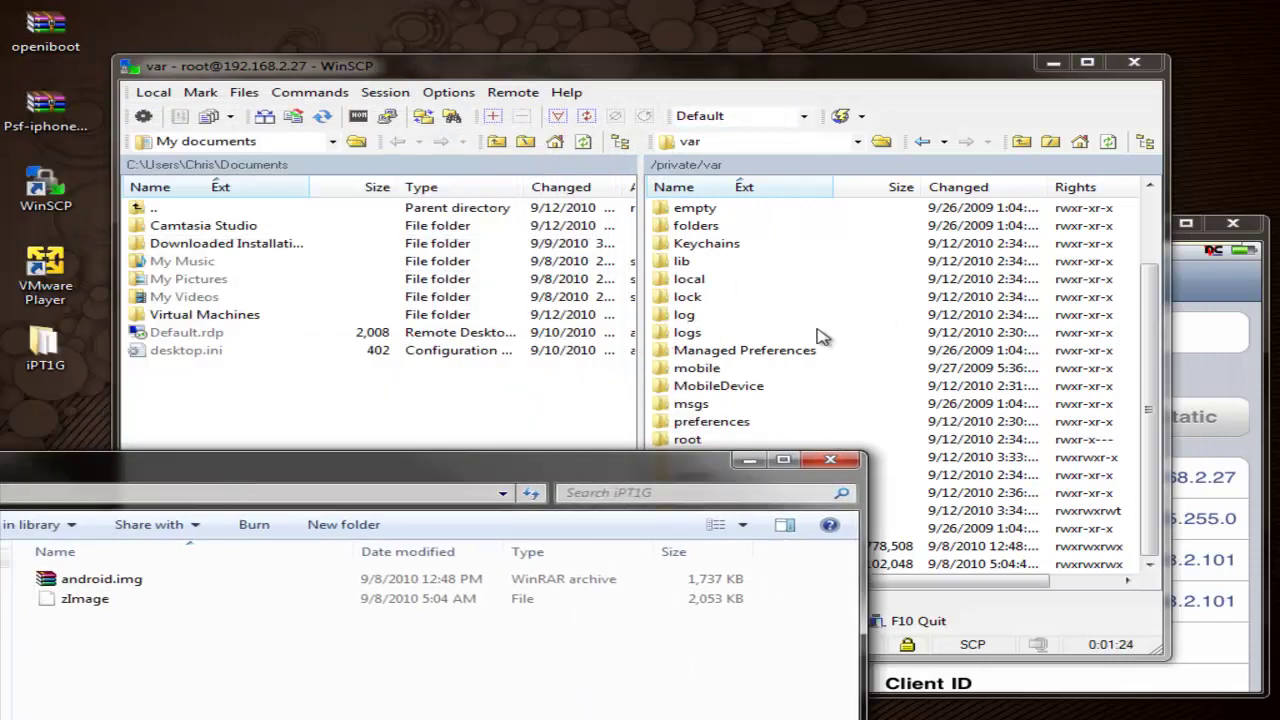
Step: Close the iPT1G window and set android.img.gz's octal permissions to 0777
{"action": "left_click", "coordinate": [848, 467]}
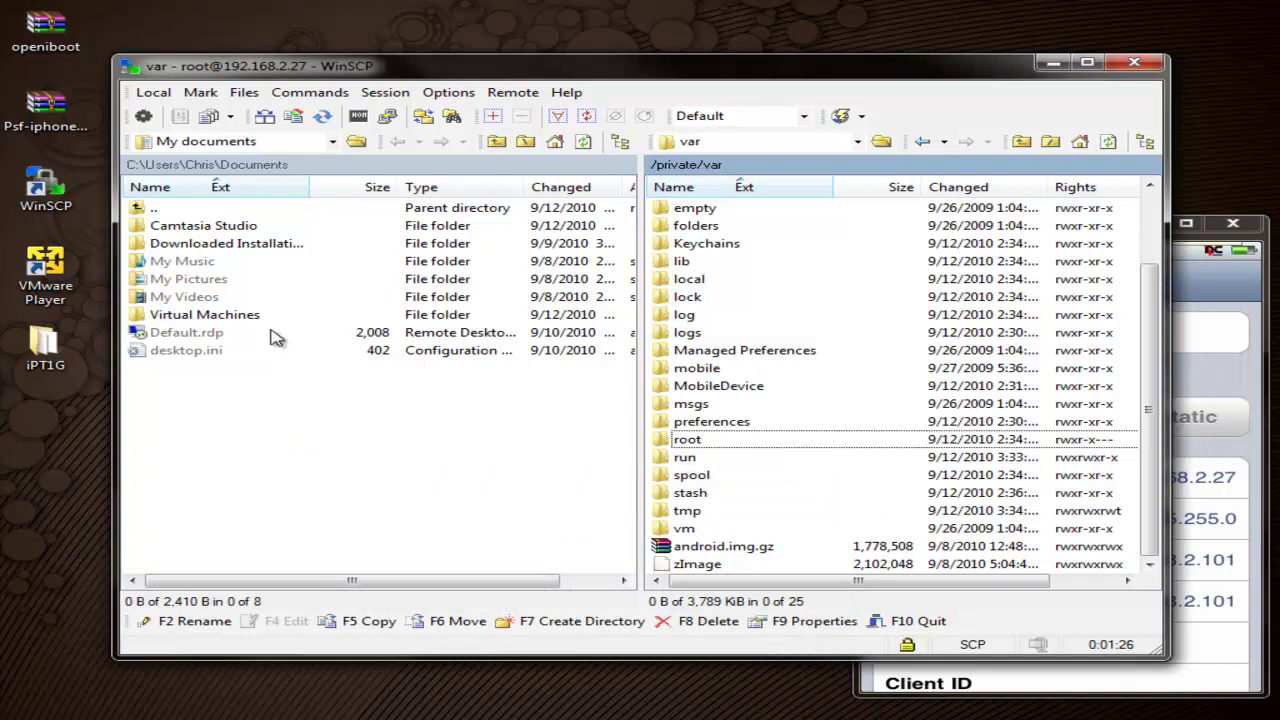
{"action": "left_click", "coordinate": [731, 476]}
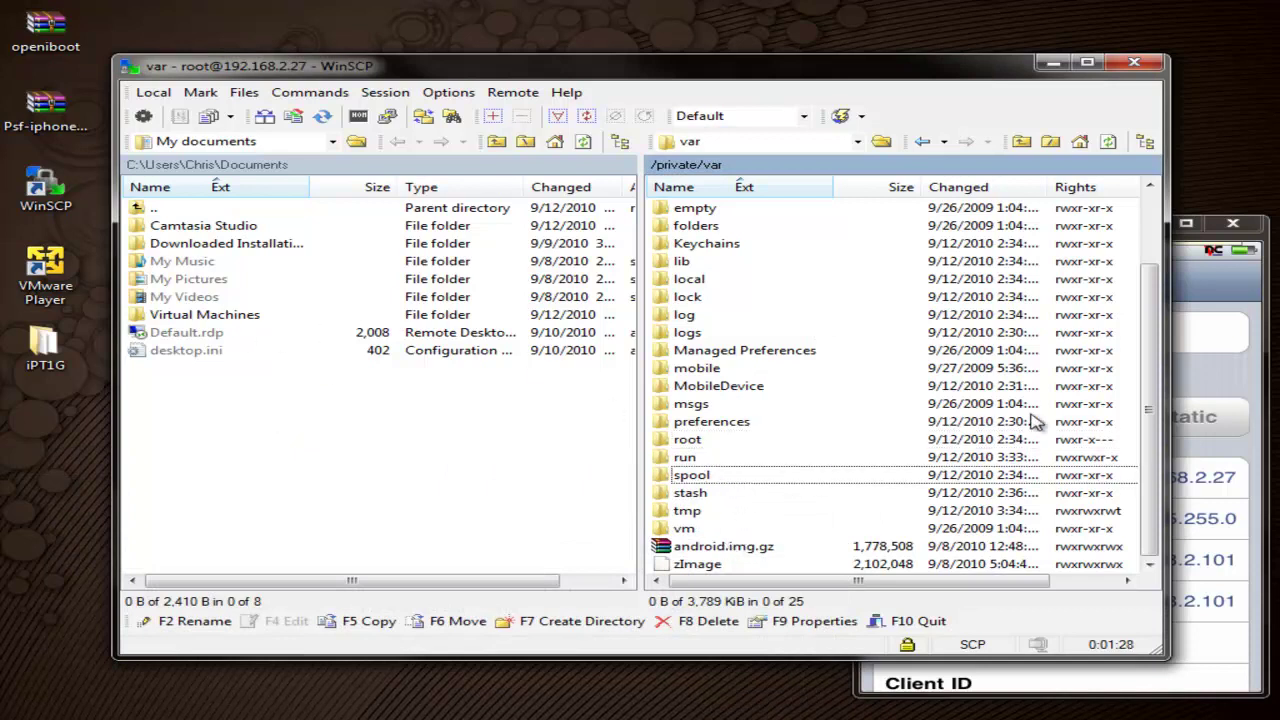
{"action": "right_click", "coordinate": [748, 552]}
{"action": "left_click", "coordinate": [820, 533]}
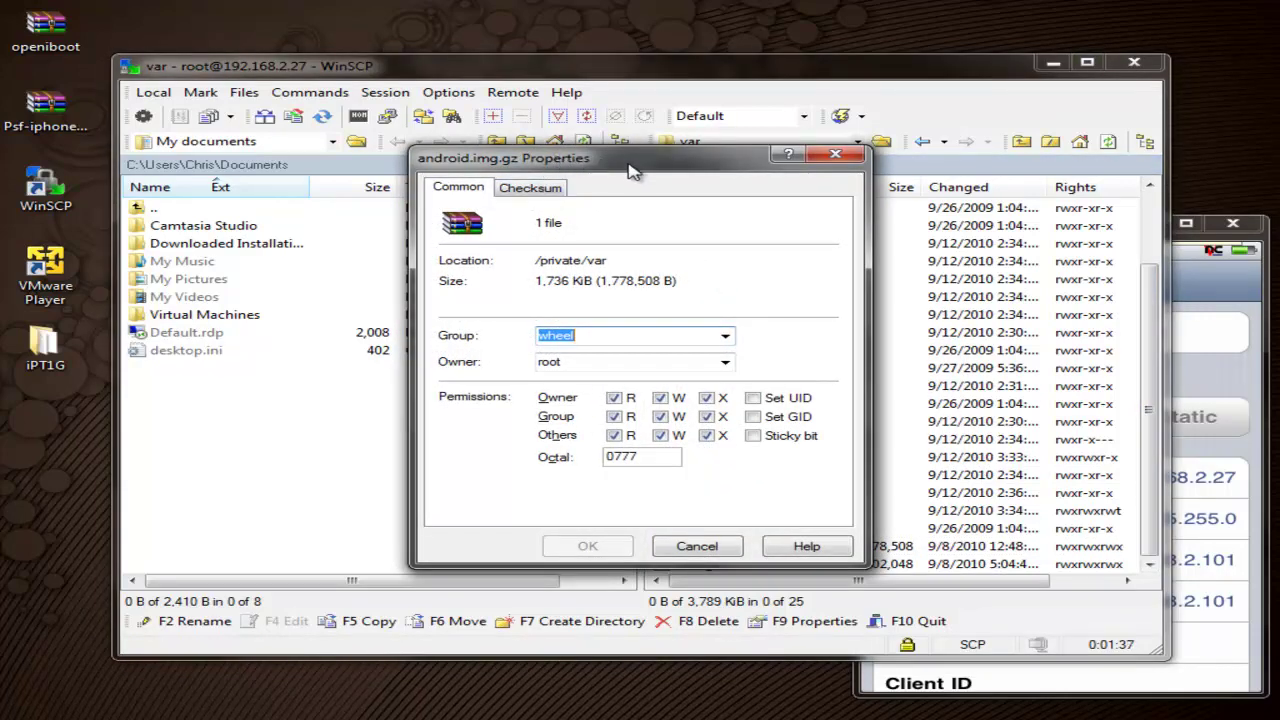
{"action": "left_click", "coordinate": [663, 456]}
{"action": "double_click", "coordinate": [663, 456]}
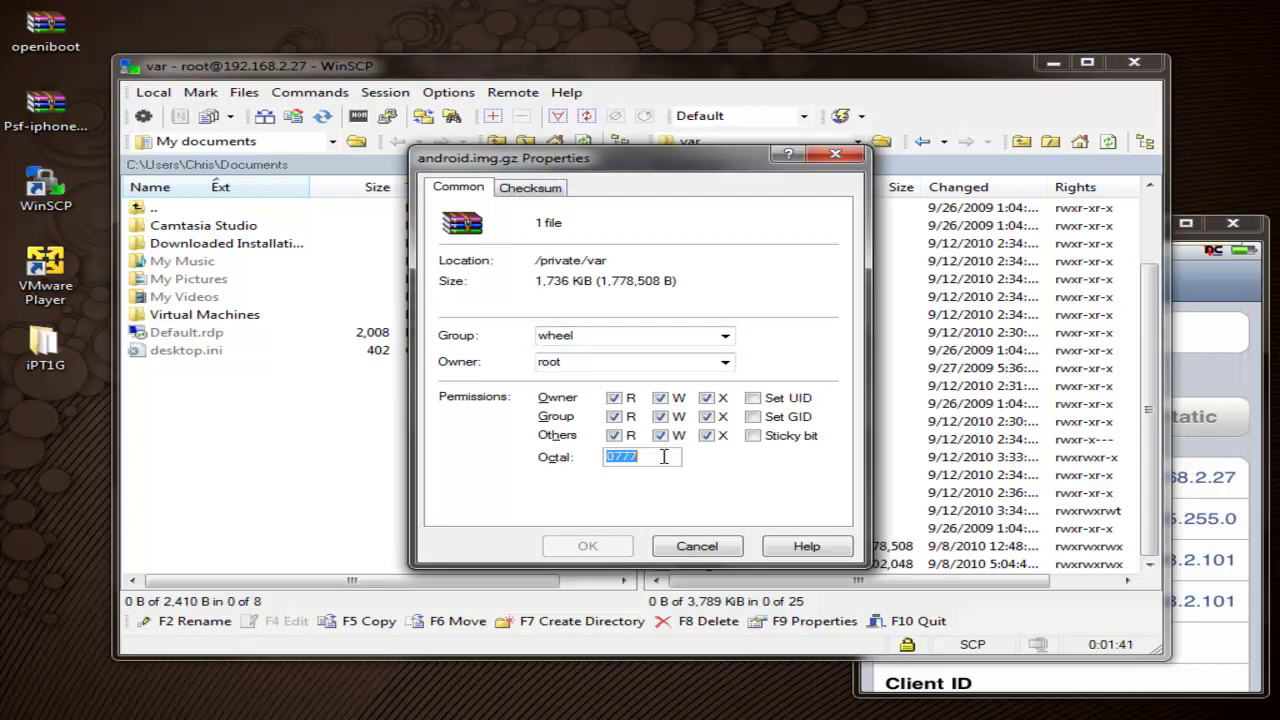
{"action": "type", "text": "777"}
{"action": "left_click", "coordinate": [695, 546]}
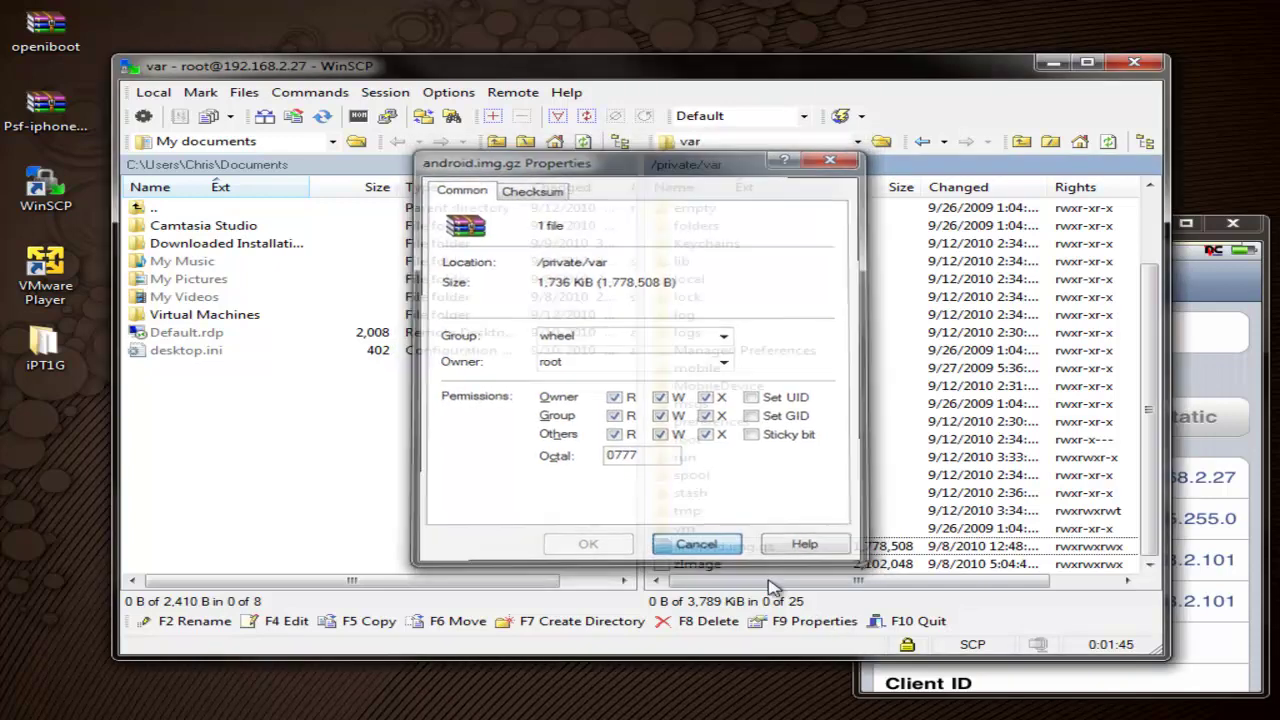
Step: Set zImage's octal permissions to 0777 as well
{"action": "left_click", "coordinate": [742, 565]}
{"action": "right_click", "coordinate": [742, 570]}
{"action": "left_click", "coordinate": [826, 554]}
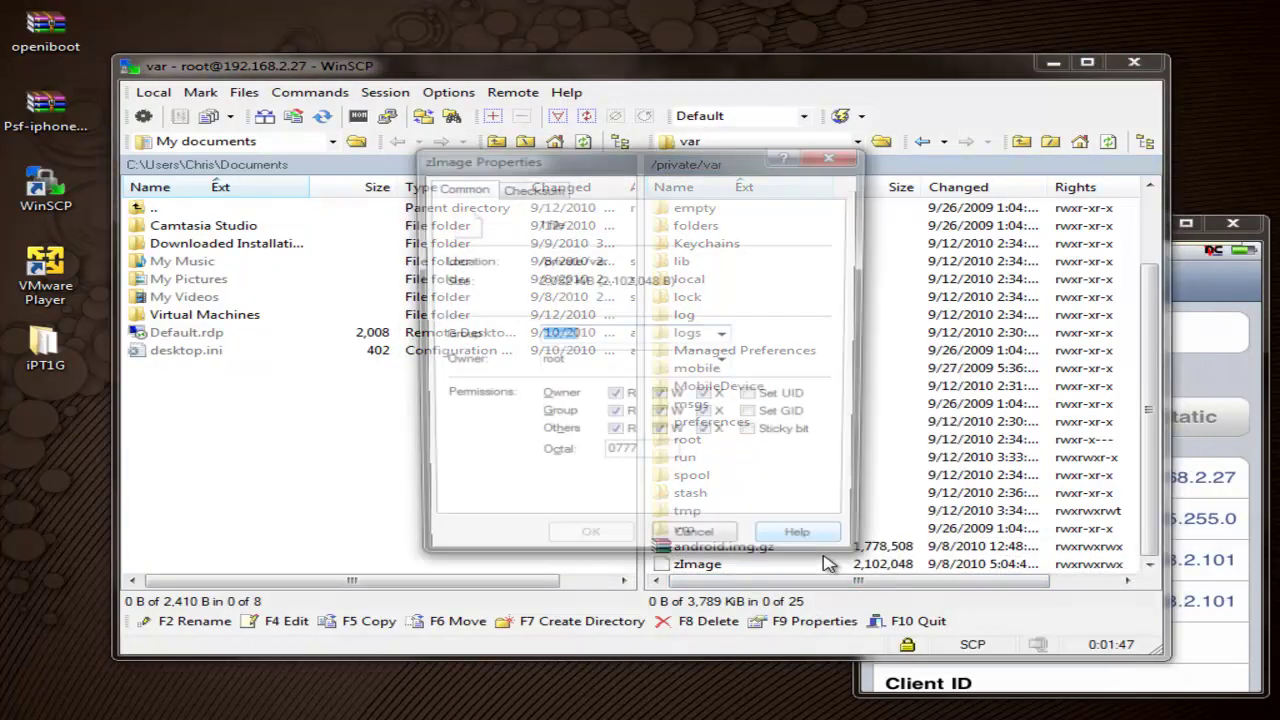
{"action": "double_click", "coordinate": [655, 458]}
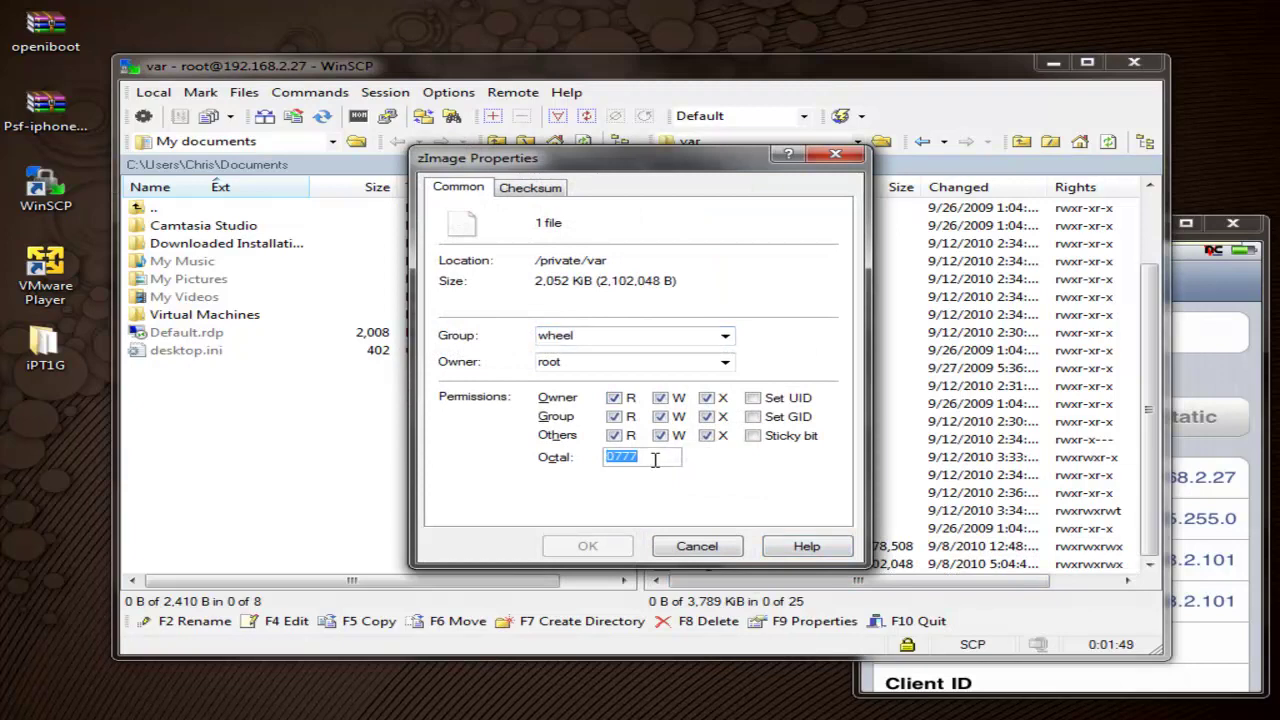
{"action": "type", "text": "777"}
{"action": "left_click", "coordinate": [701, 546]}
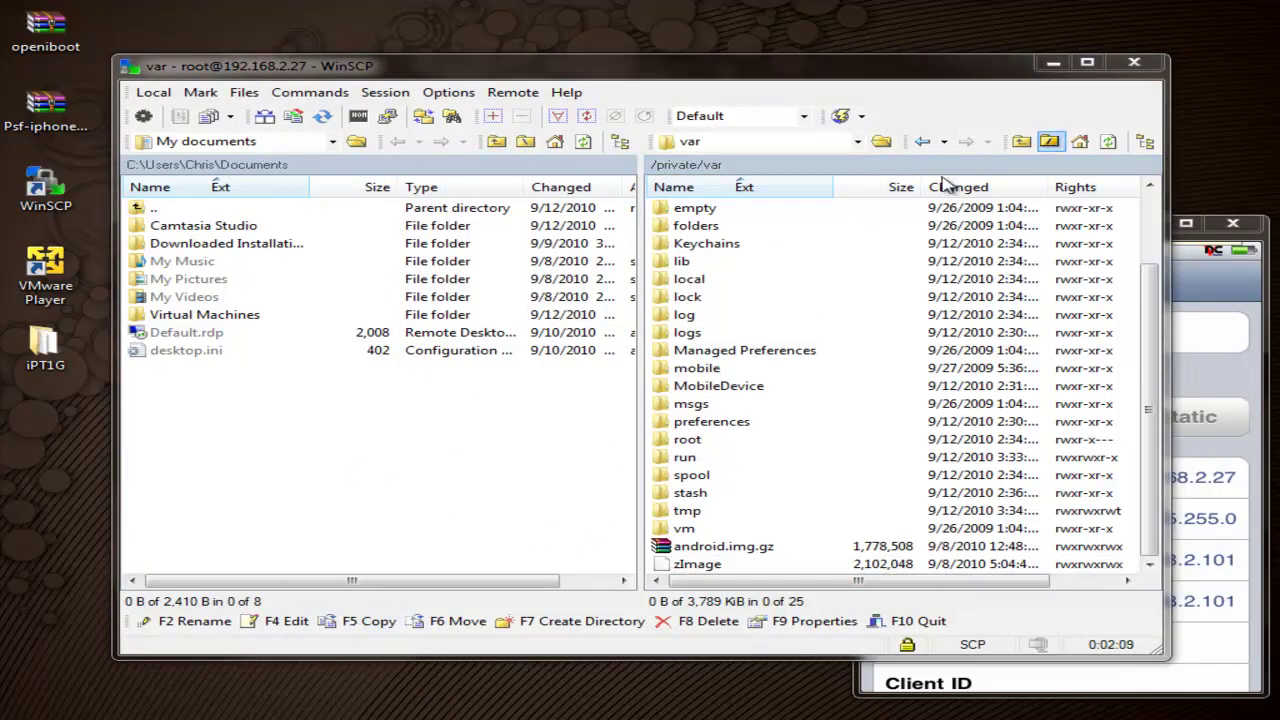
{"action": "left_click", "coordinate": [1134, 62]}
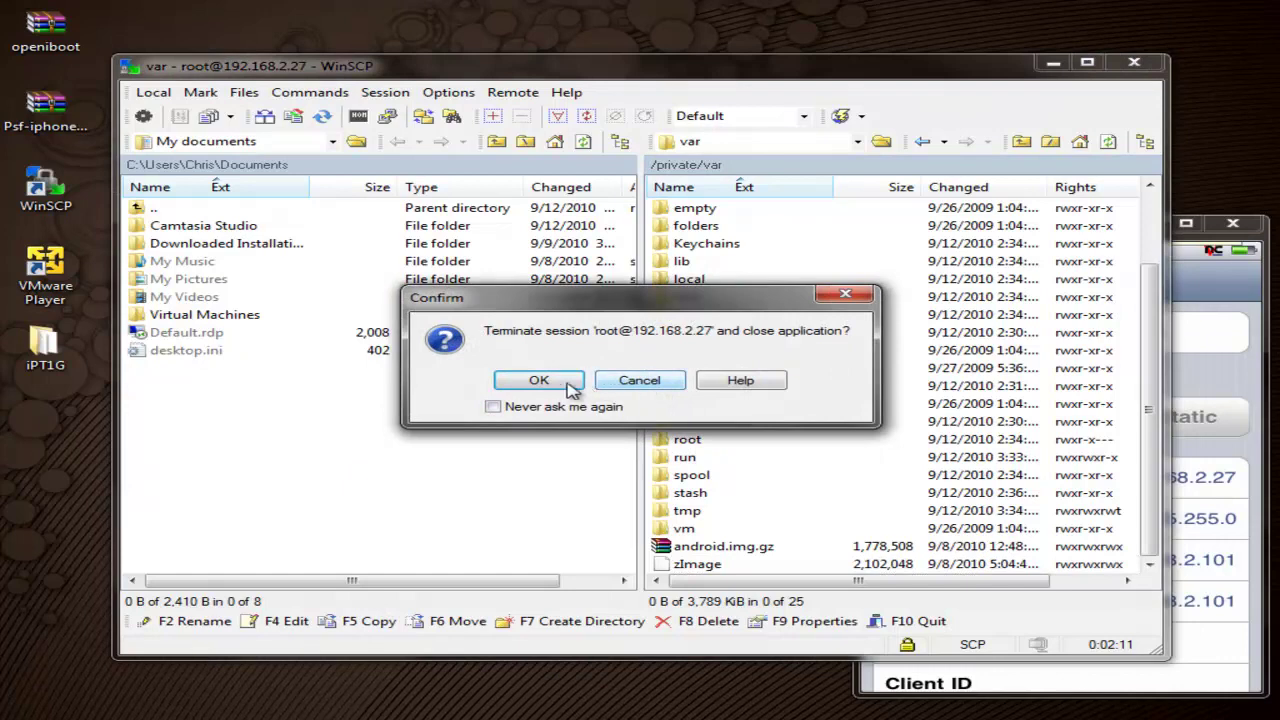
Step: Confirm terminating the iPod session so WinSCP closes
{"action": "left_click", "coordinate": [558, 386]}
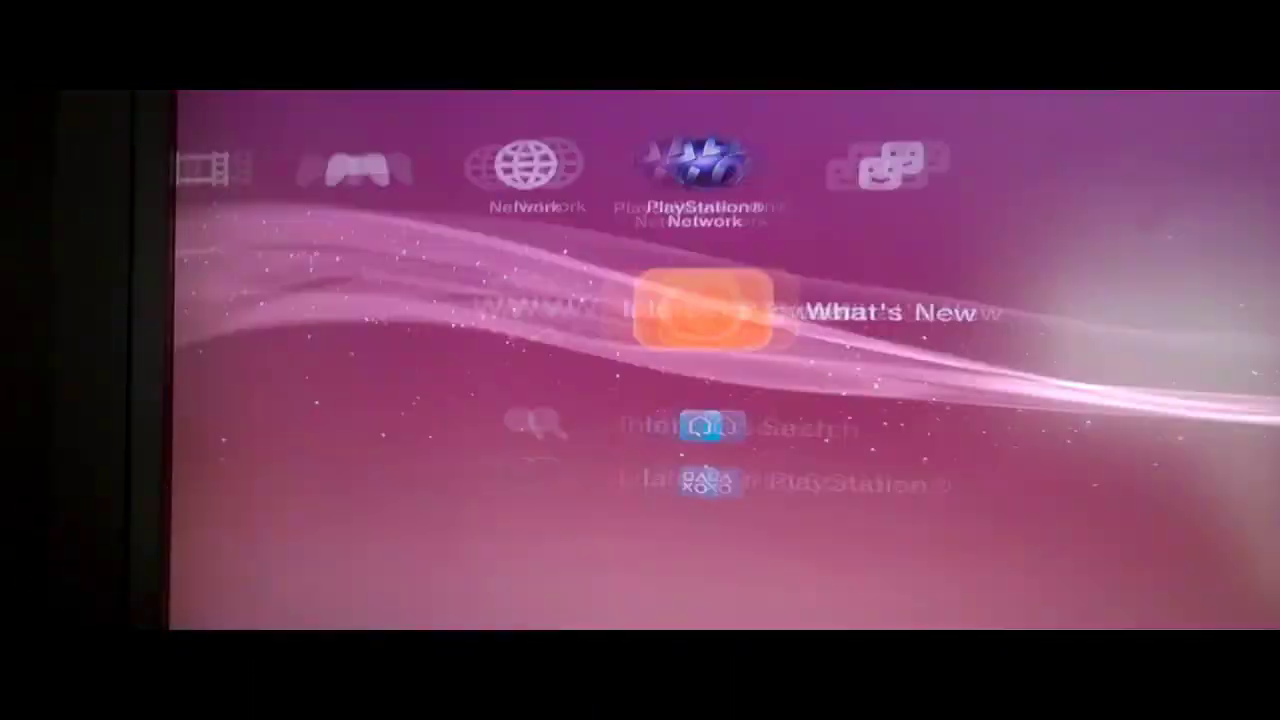
Step: Move down the XMB Game column from Install Package Files past PS3 FTP Server to Backup Manager
{"action": "key", "text": "Right"}
{"action": "key", "text": "Left"}
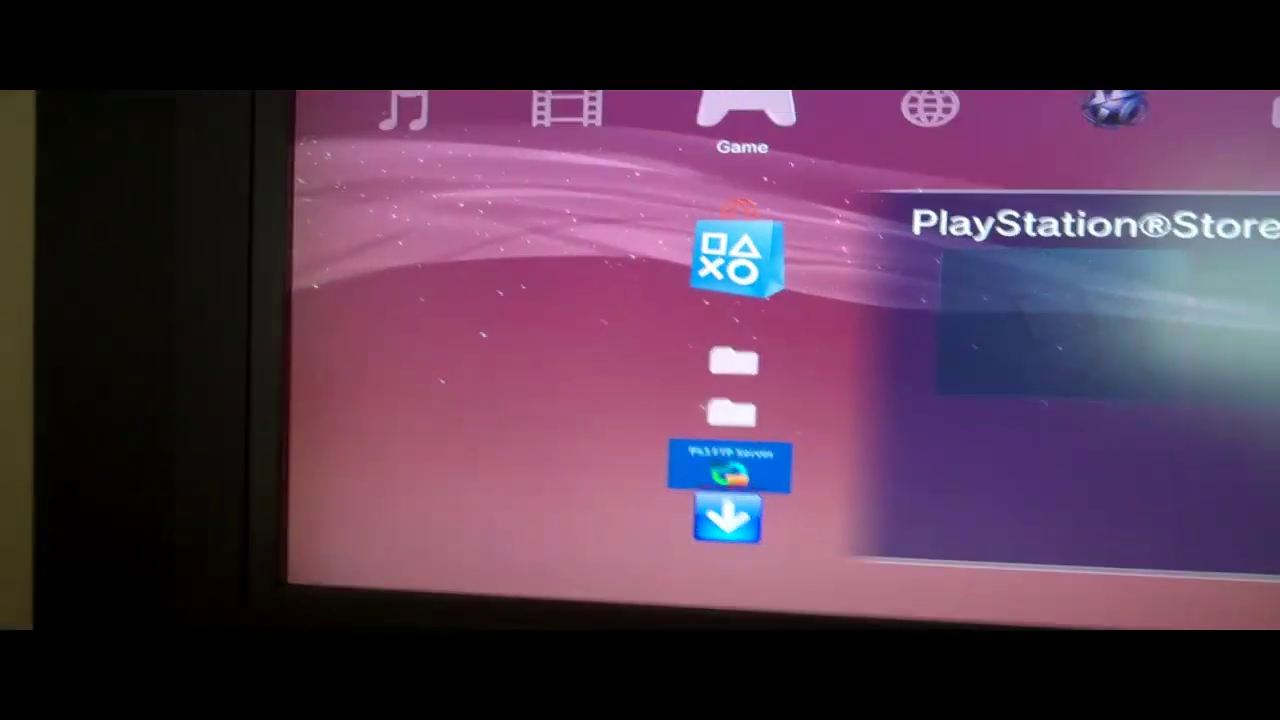
{"action": "key", "text": "Down"}
{"action": "key", "text": "Down"}
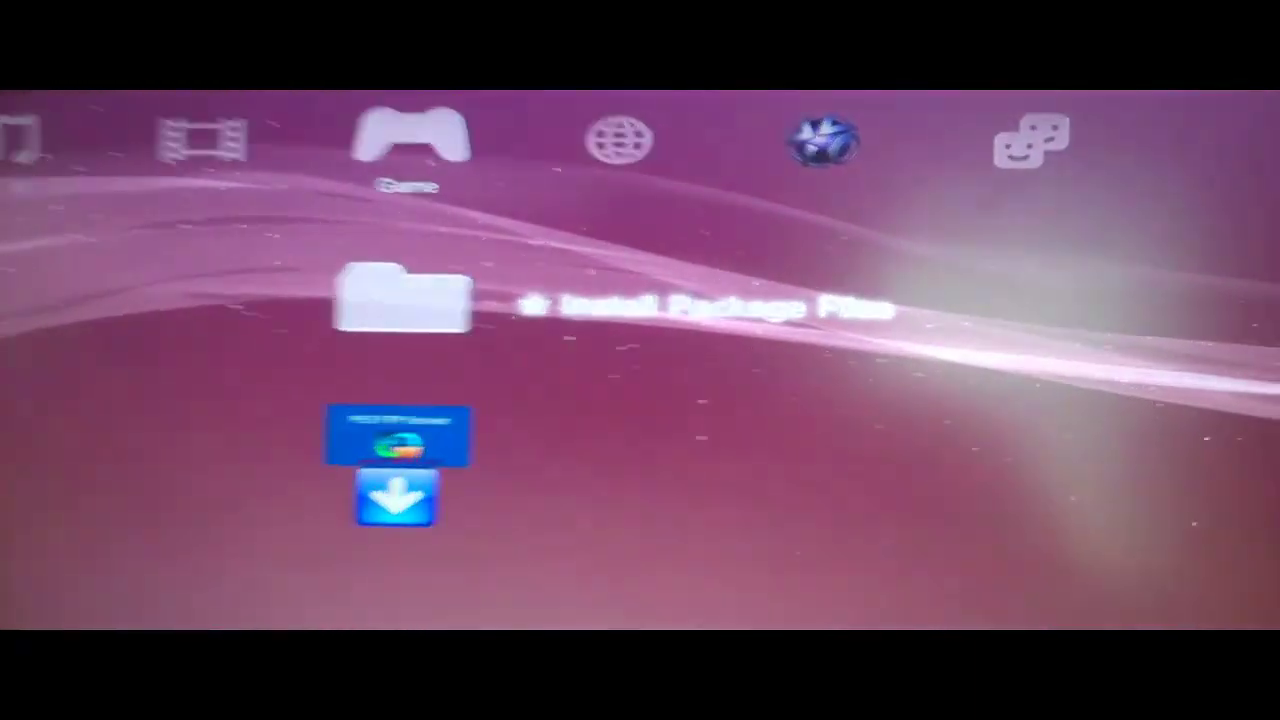
{"action": "key", "text": "Return"}
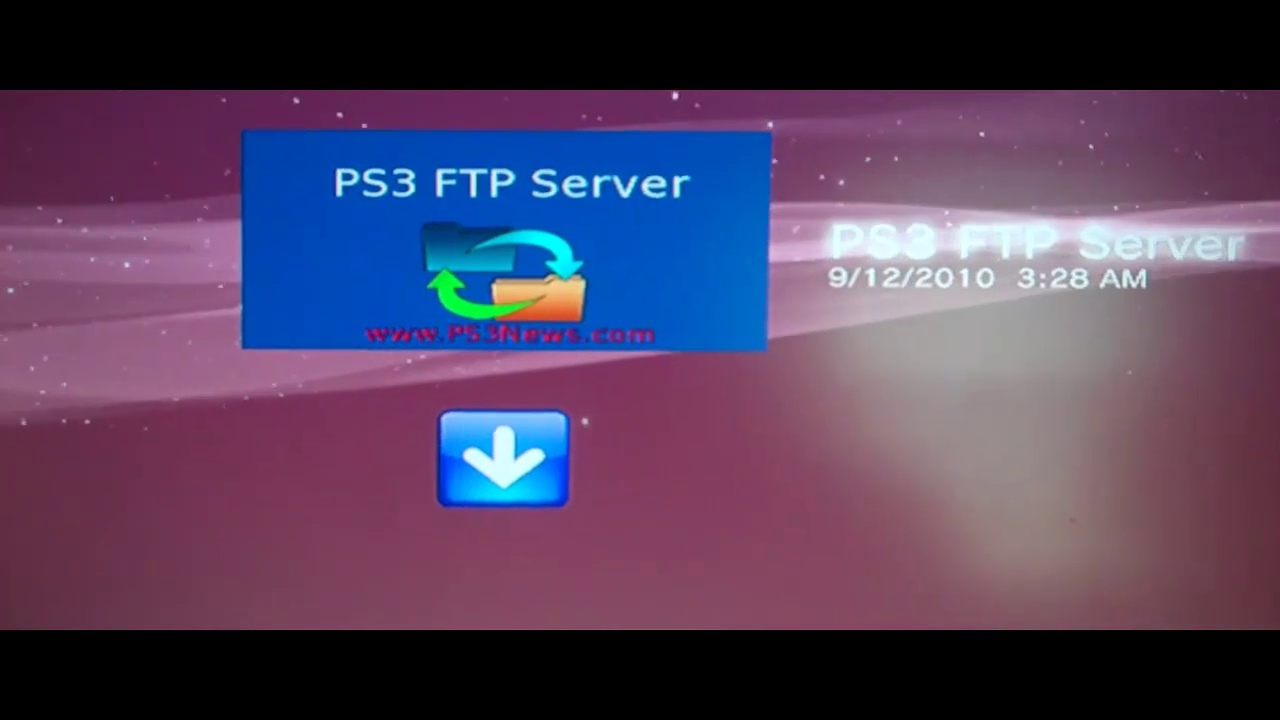
{"action": "key", "text": "Down"}
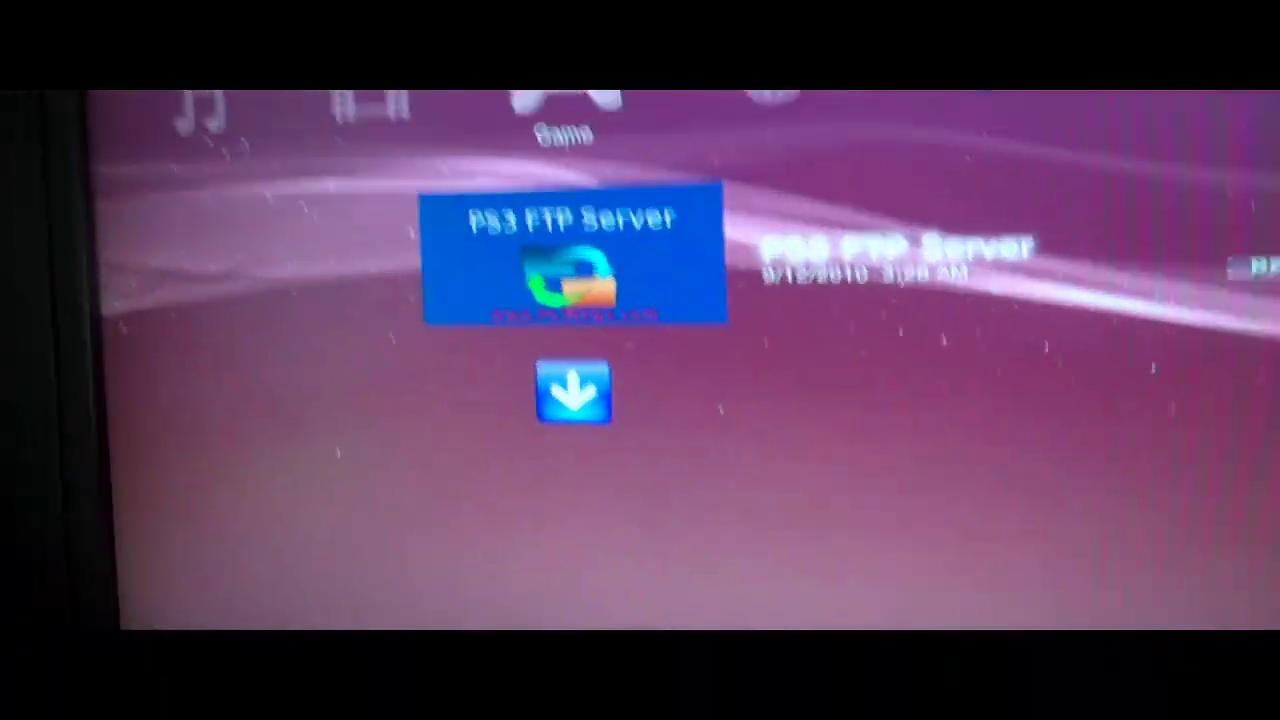
{"action": "key", "text": "Down"}
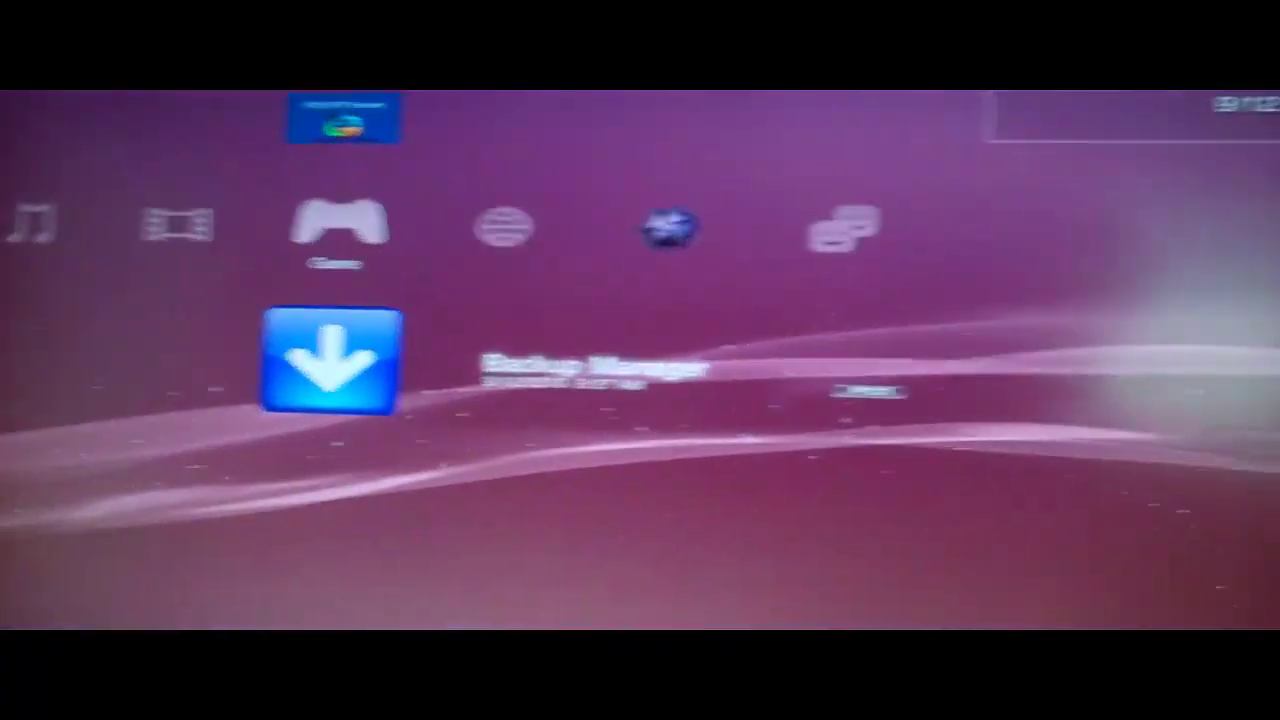